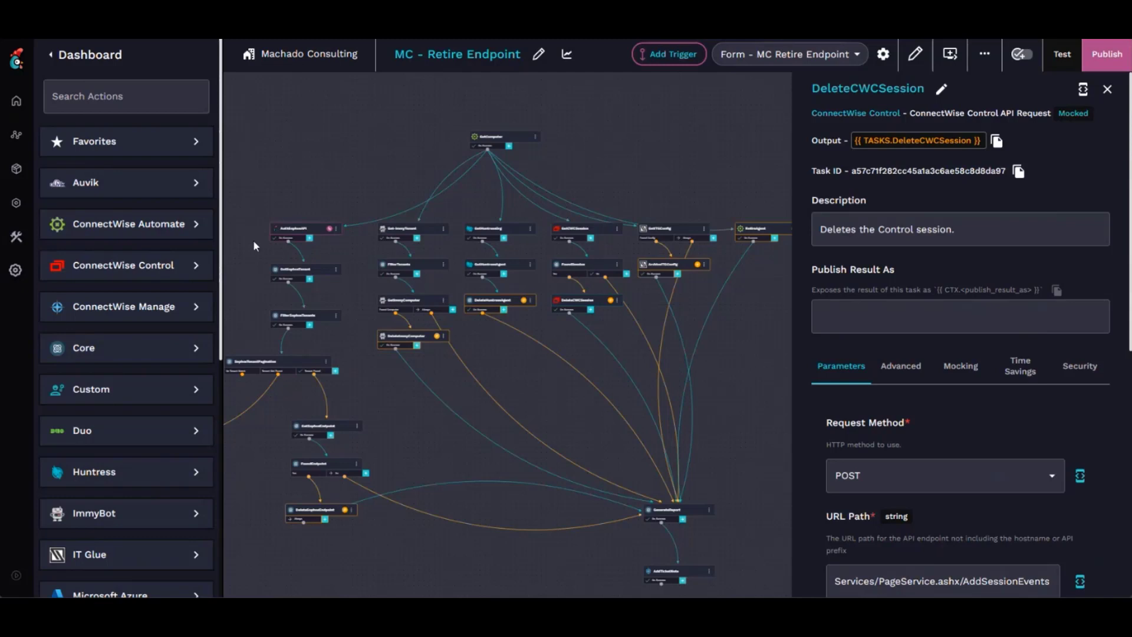
Step: Choose a client in the form so its tickets and computers load
scroll(377, 154, "down", 1)
scroll(377, 154, "right", 1)
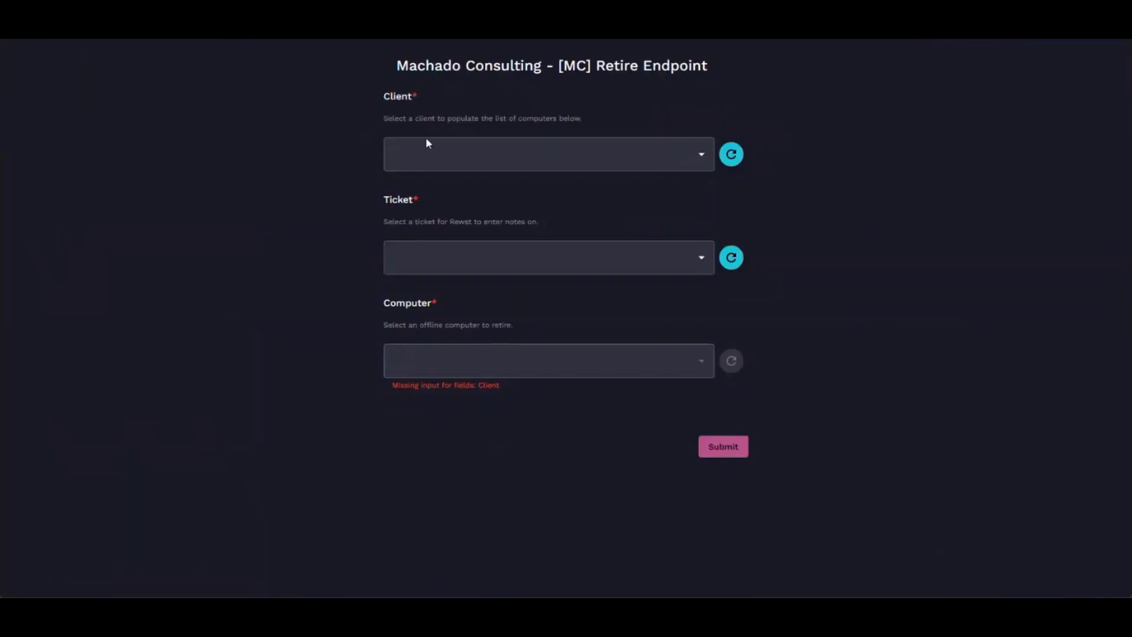
left_click(706, 157)
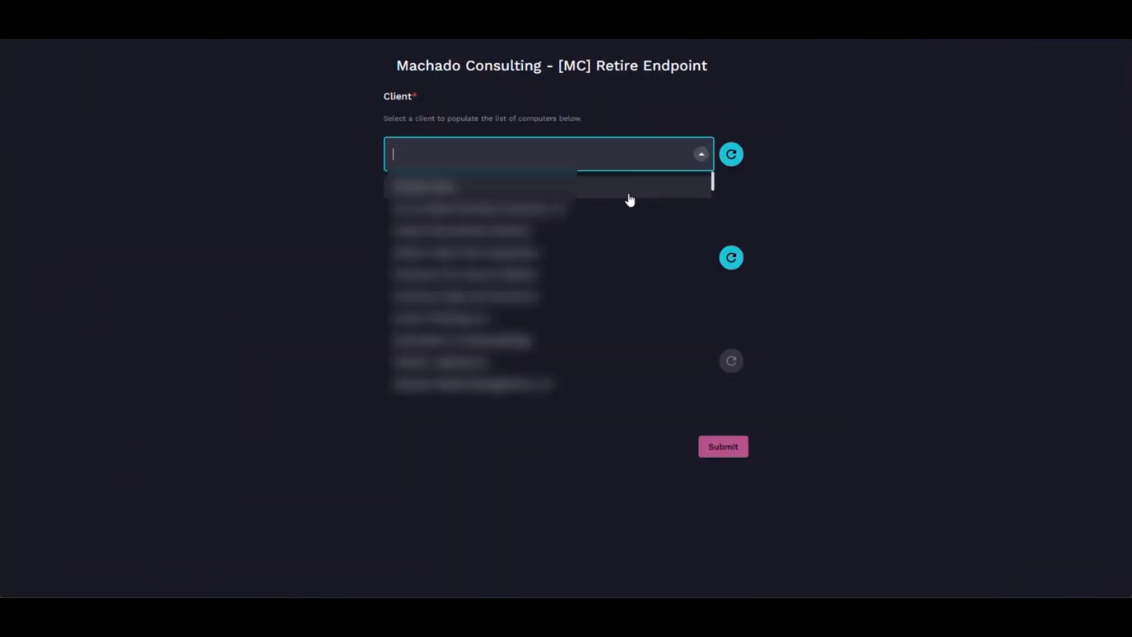
left_click(457, 134)
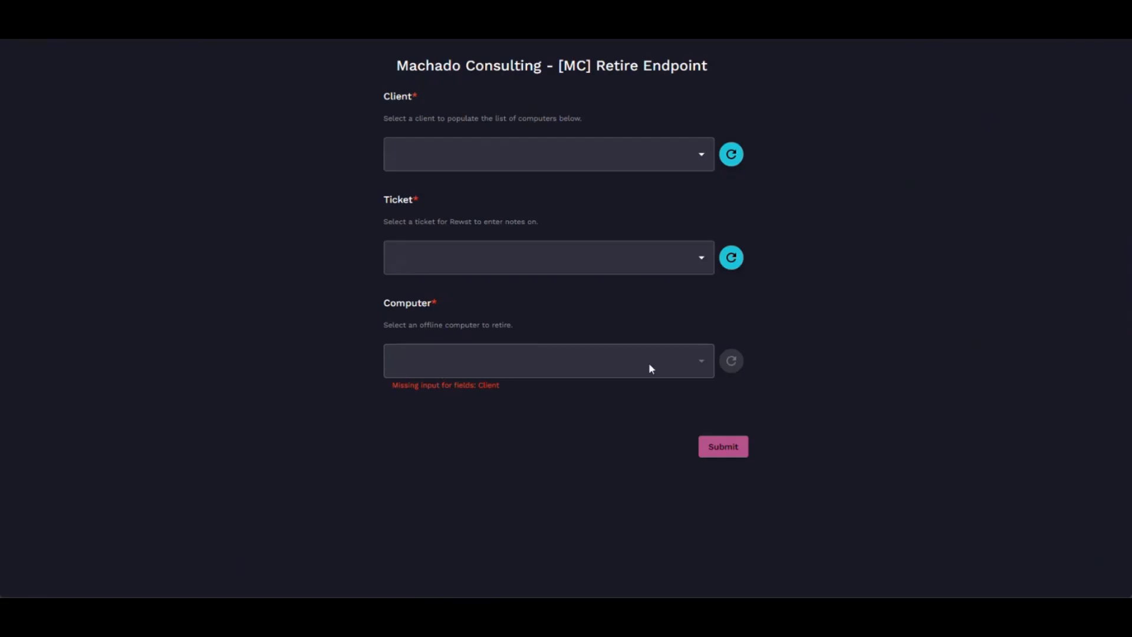
left_click(661, 142)
scroll(494, 304, "down", 5)
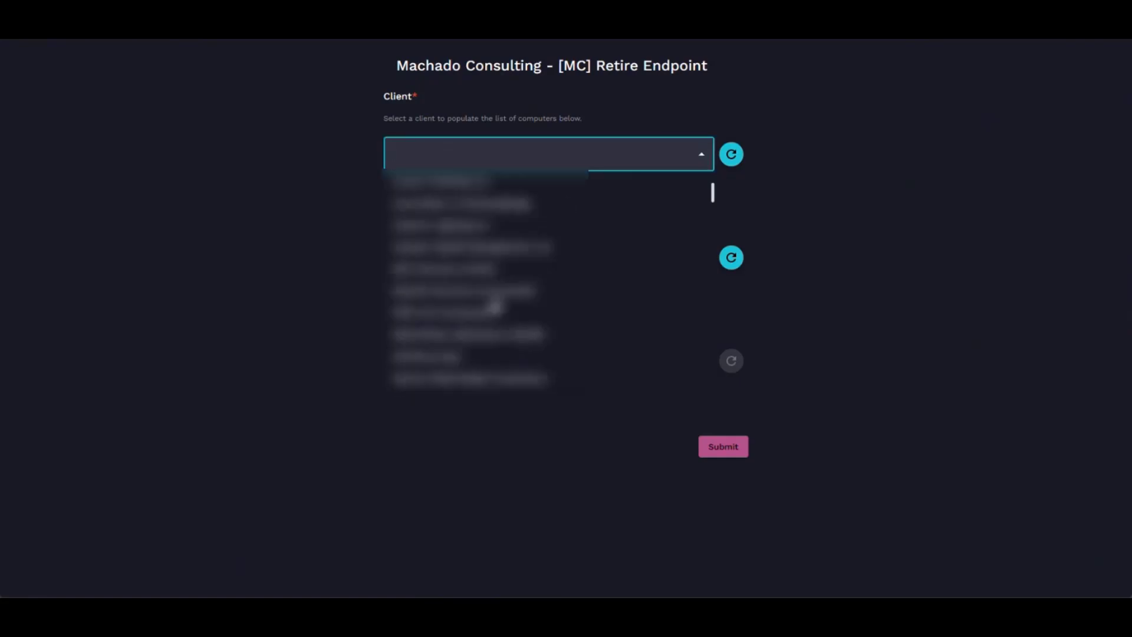
scroll(494, 304, "down", 3)
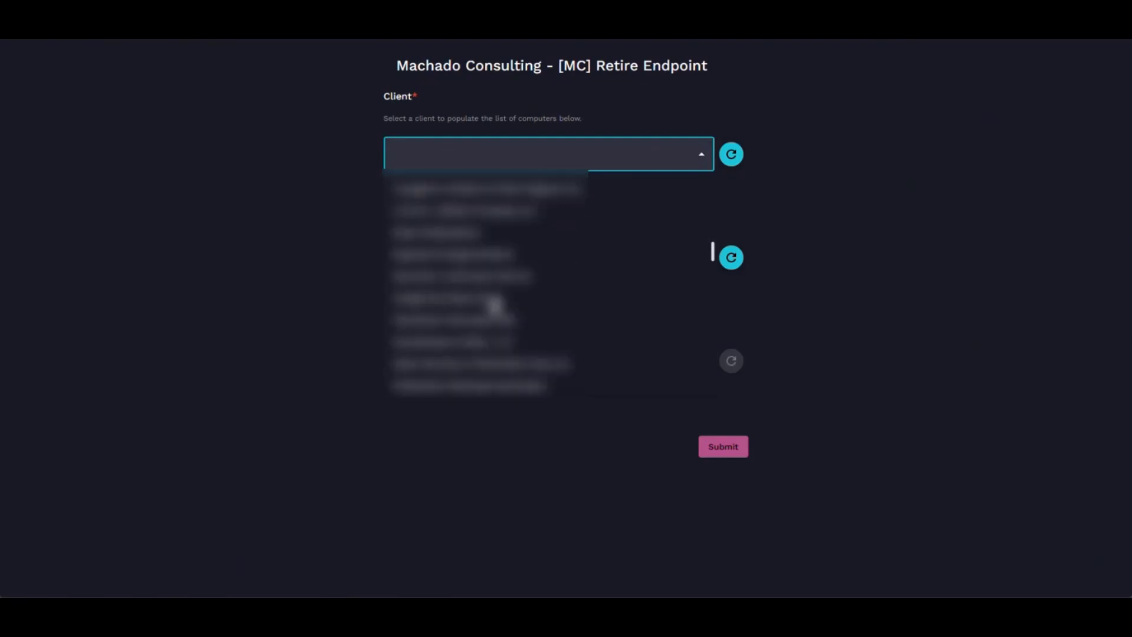
scroll(476, 299, "up", 2)
left_click(458, 257)
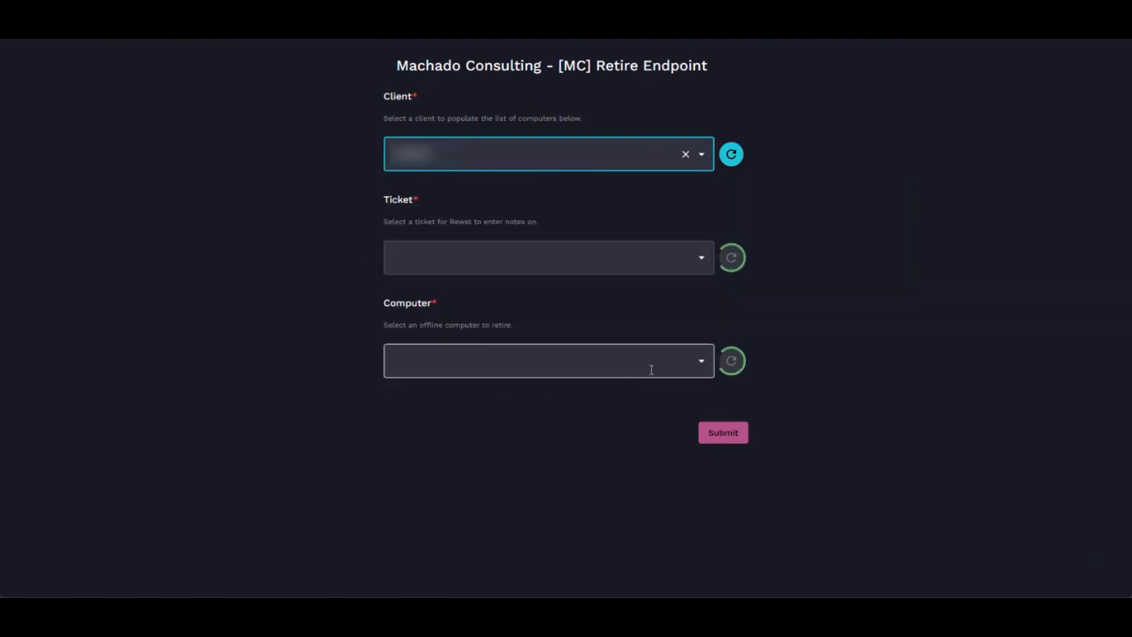
Step: Look over the offline computers list, then clear the Client field and leave it empty
left_click(701, 361)
left_click(701, 362)
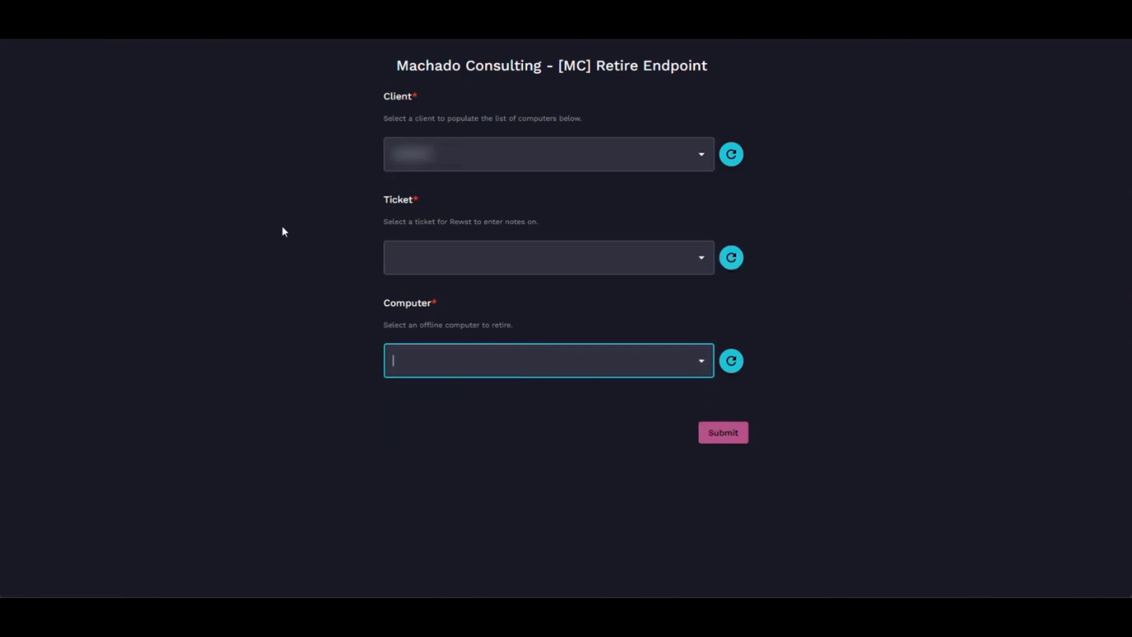
left_click(469, 161)
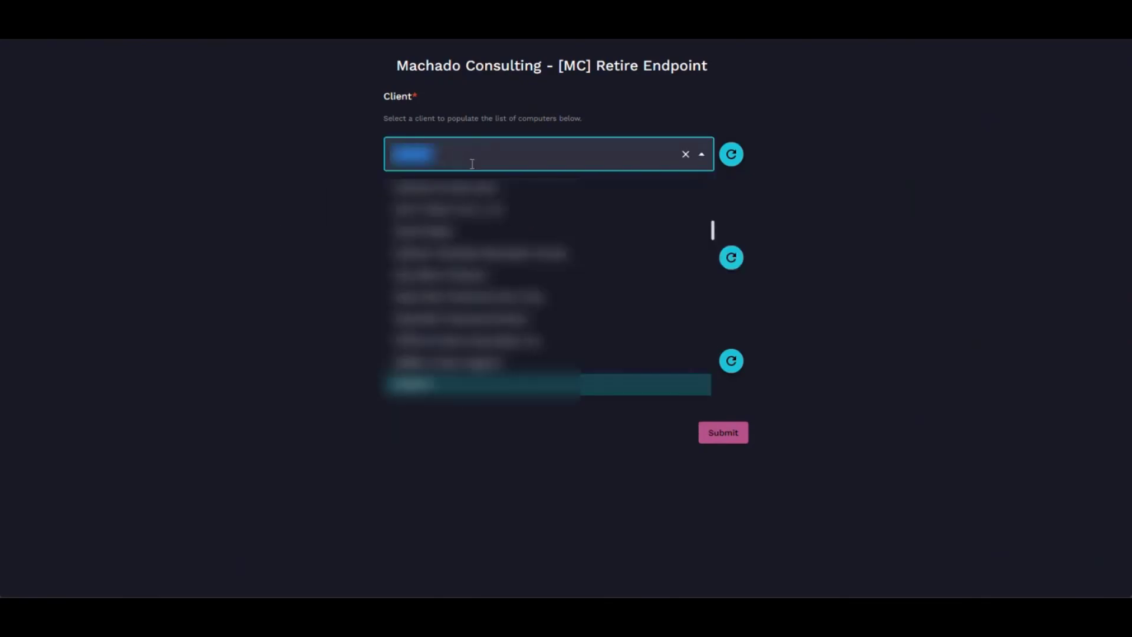
left_click(685, 155)
left_click(234, 184)
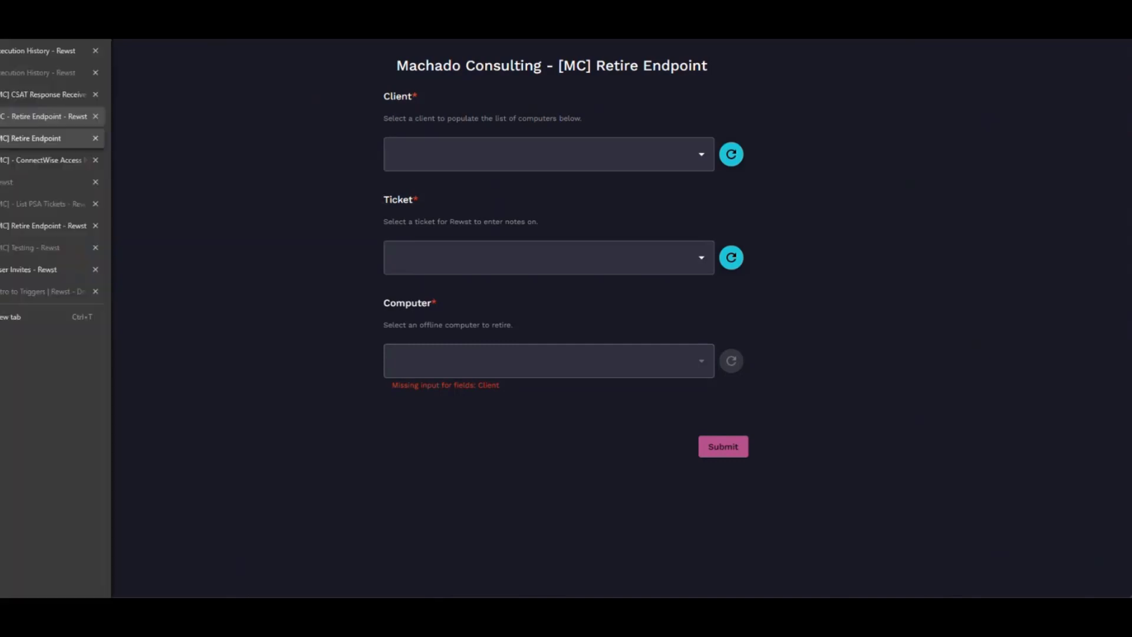
Step: Return to the MC - Retire Endpoint workflow editor and pan to the GetComputer node
left_click(7, 120)
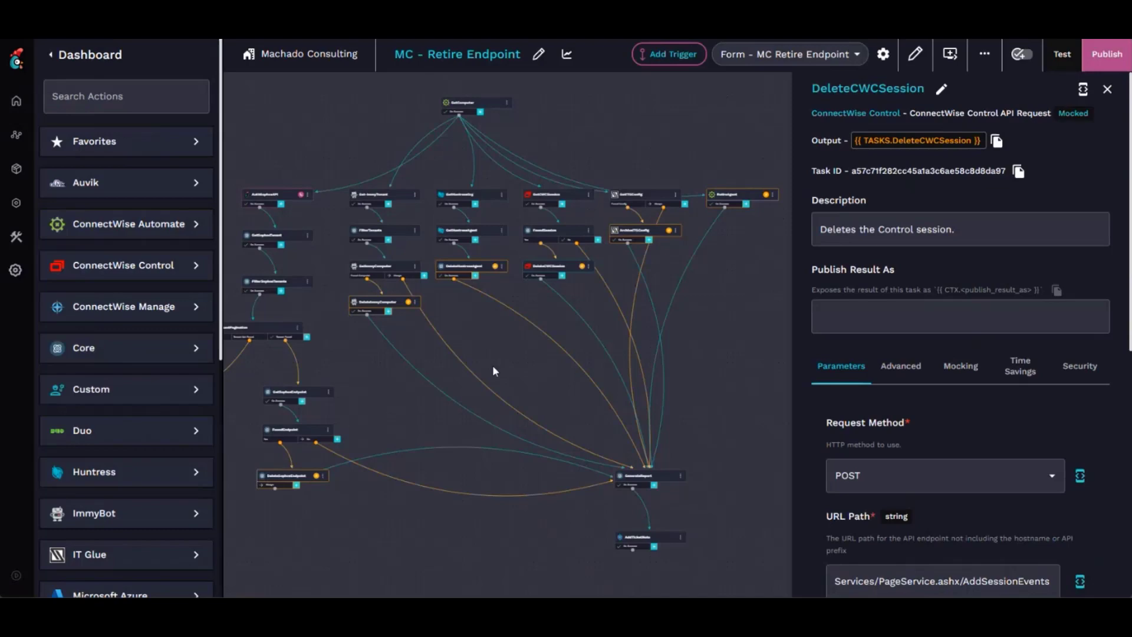
scroll(486, 468, "up", 5)
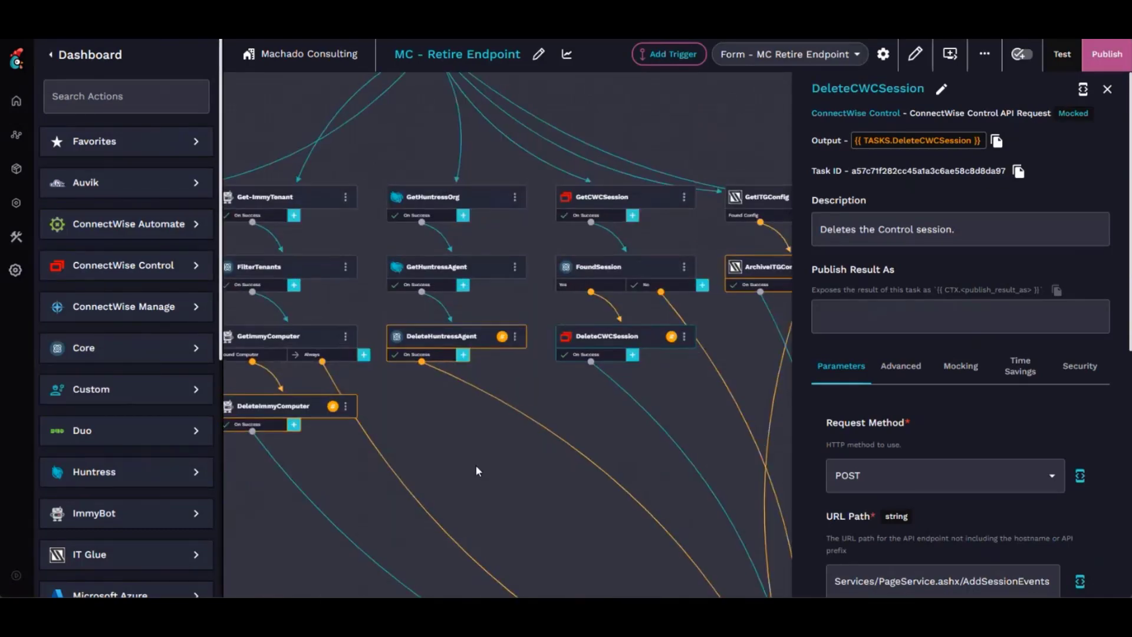
left_click_drag(538, 255, 494, 247)
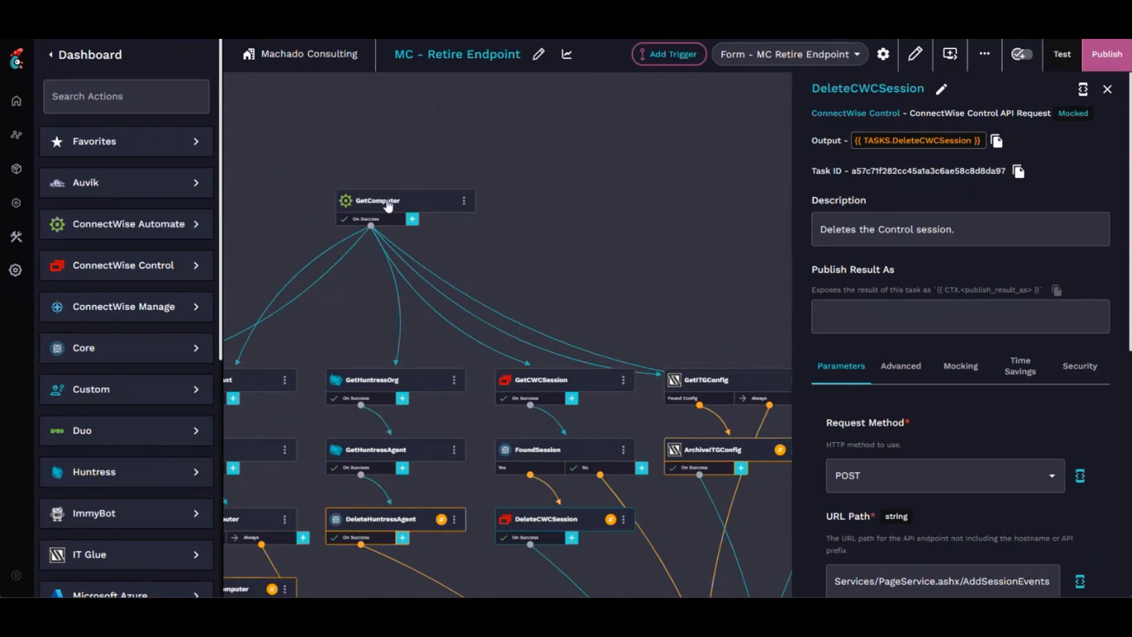
scroll(557, 233, "right", 5)
scroll(557, 232, "down", 2)
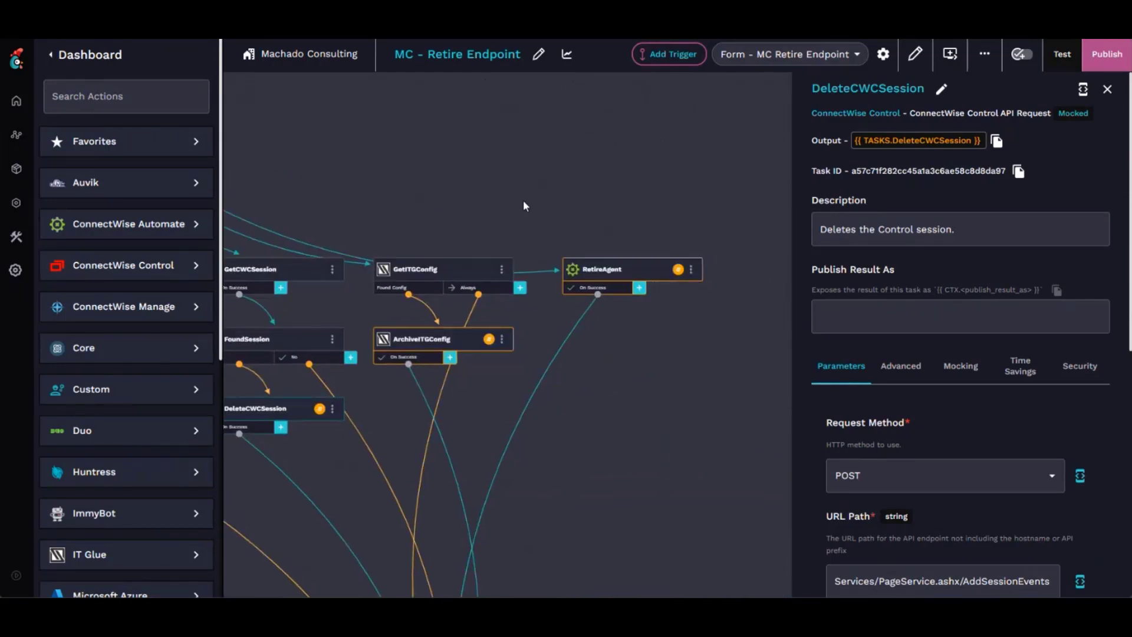
Step: Pan along the branch past GetITGConfig to the RetireAgent node
left_click_drag(522, 200, 532, 154)
scroll(533, 156, "right", 3)
scroll(532, 157, "up", 1)
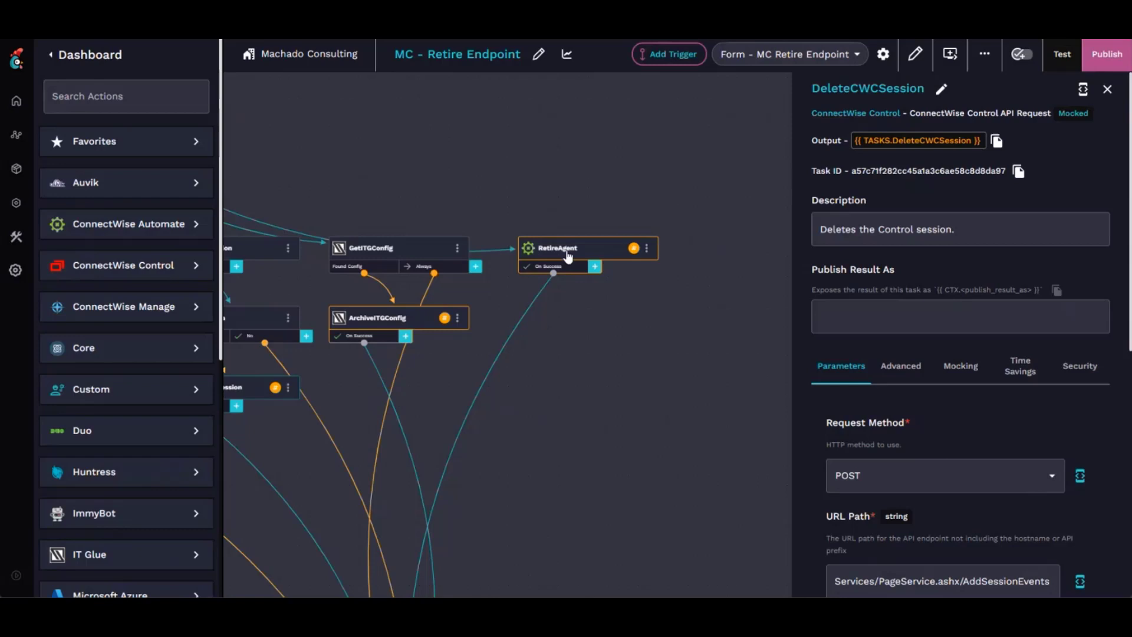
left_click_drag(532, 180, 563, 126)
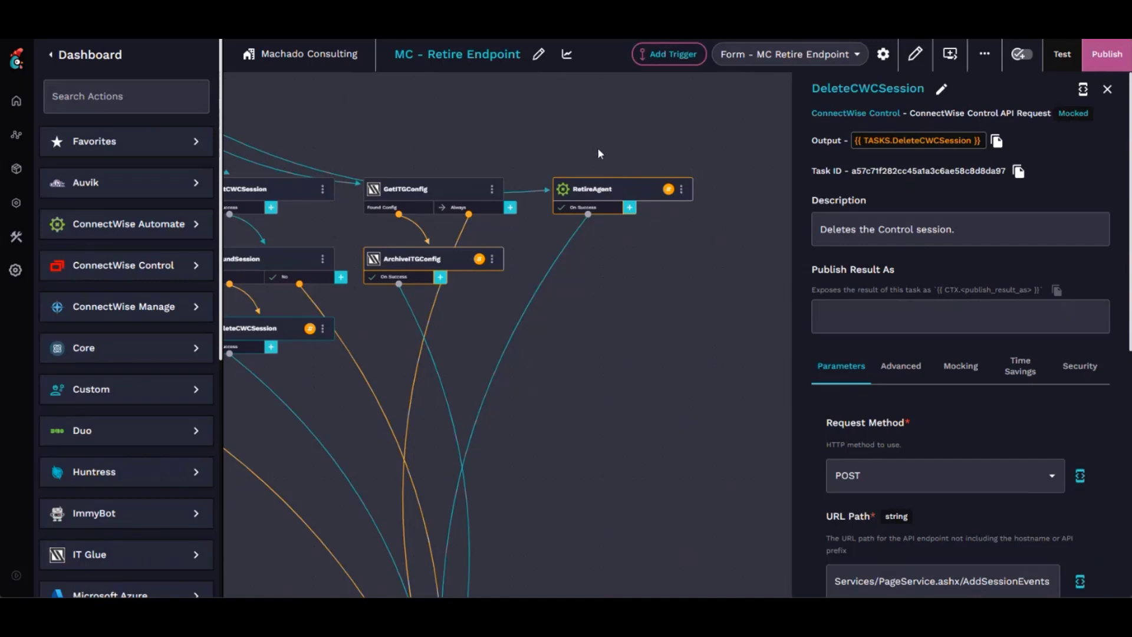
left_click_drag(598, 152, 707, 163)
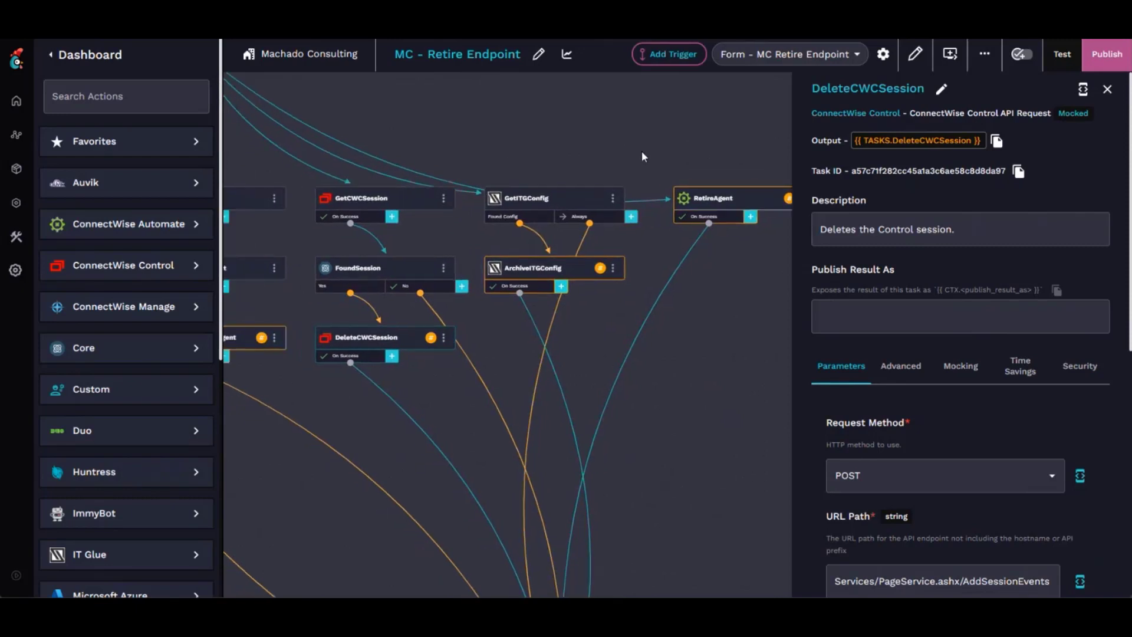
left_click(1107, 89)
left_click_drag(667, 132, 832, 130)
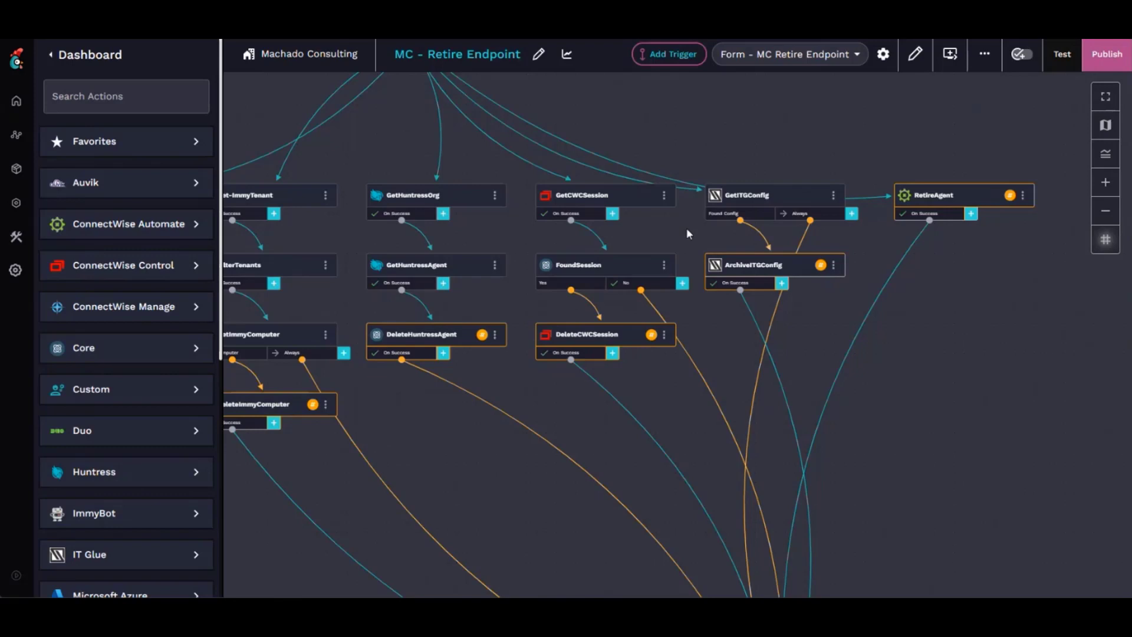
left_click_drag(692, 235, 810, 229)
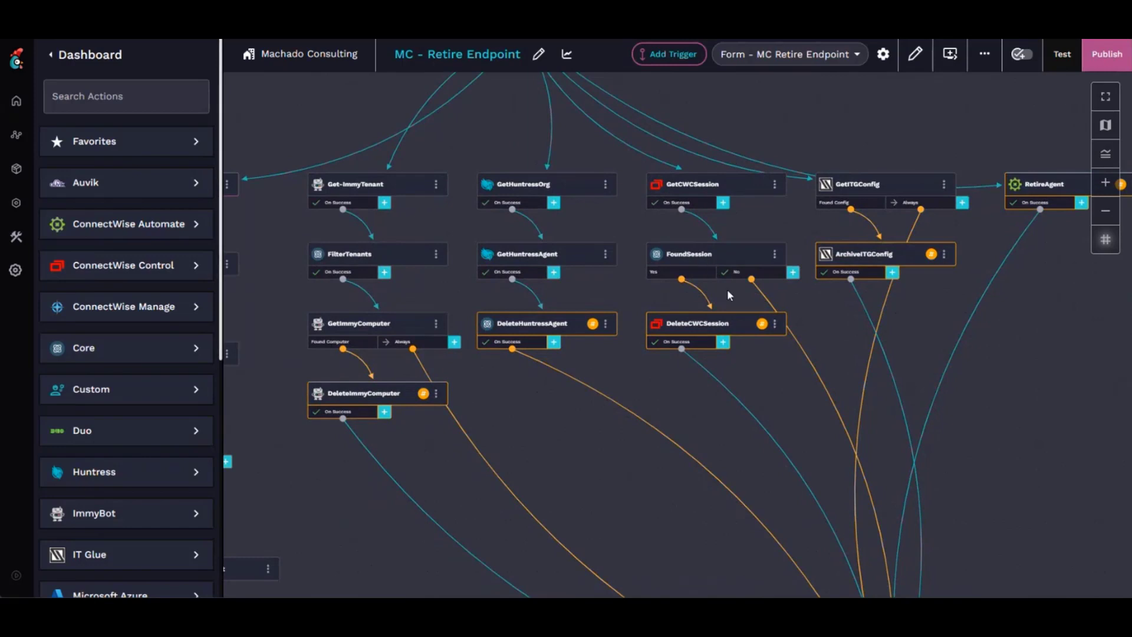
left_click(705, 328)
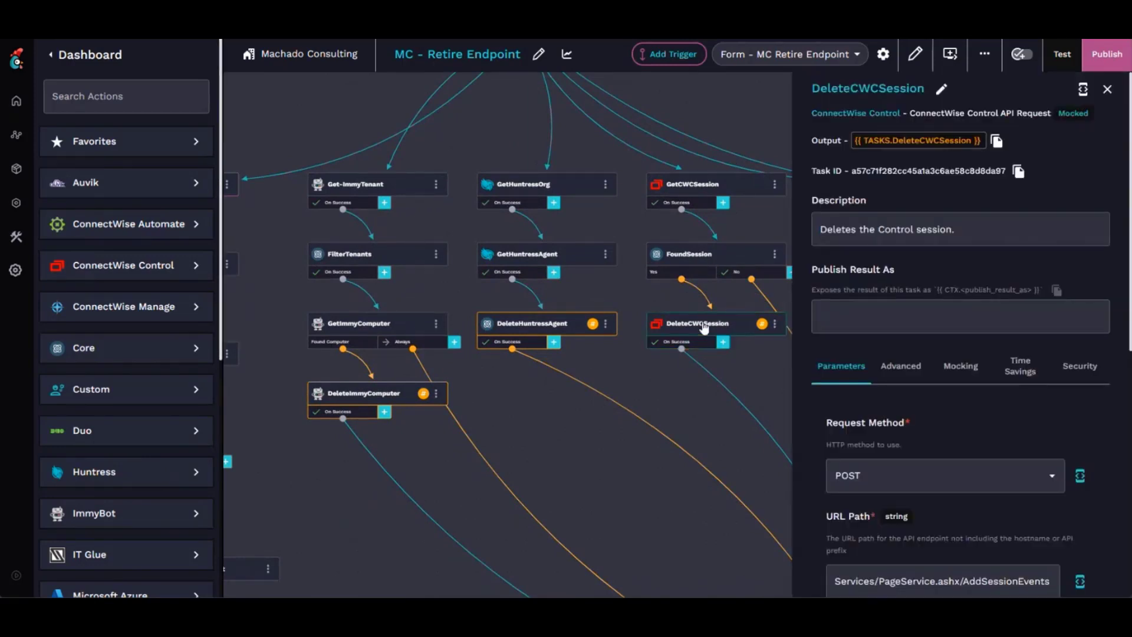
scroll(977, 323, "down", 4)
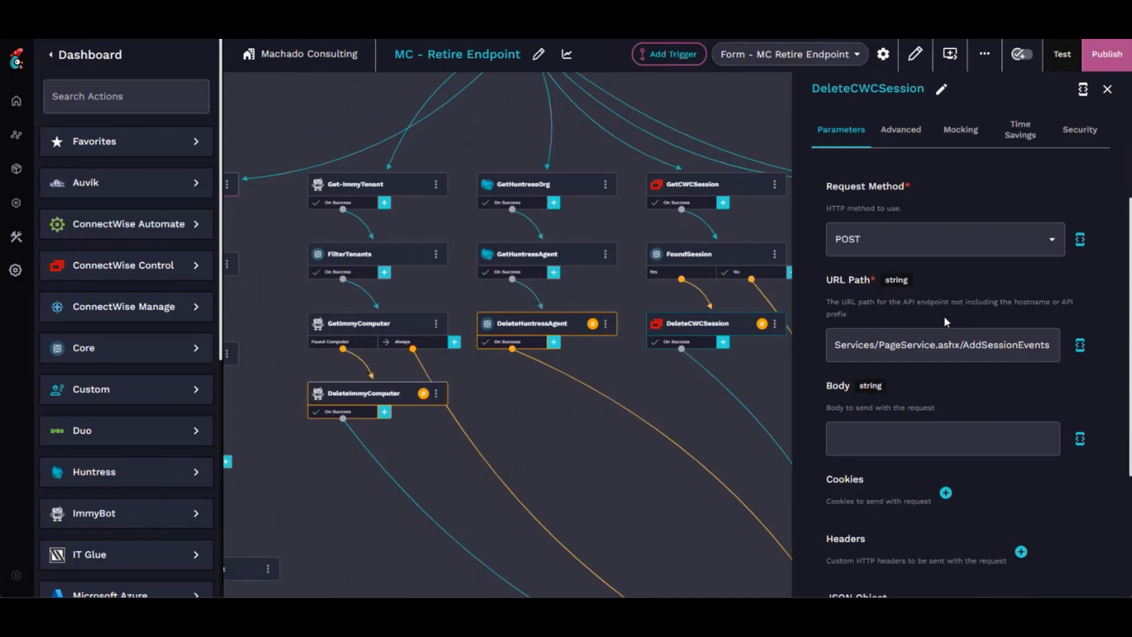
scroll(944, 315, "down", 4)
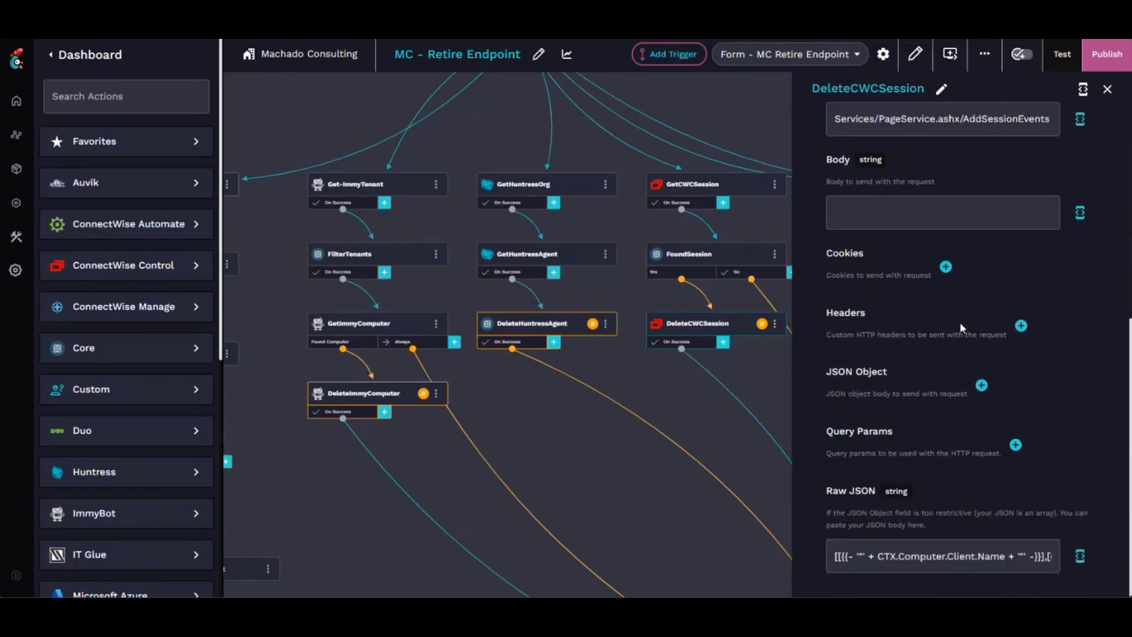
scroll(898, 311, "up", 4)
scroll(899, 309, "down", 5)
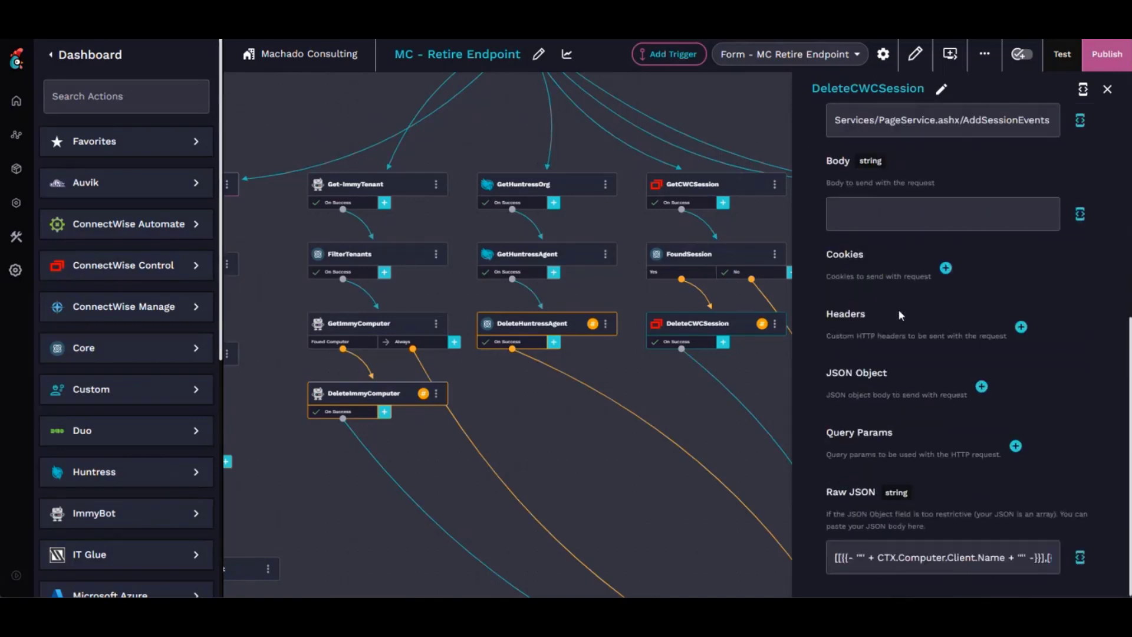
scroll(899, 308, "up", 3)
left_click_drag(964, 281, 1079, 279)
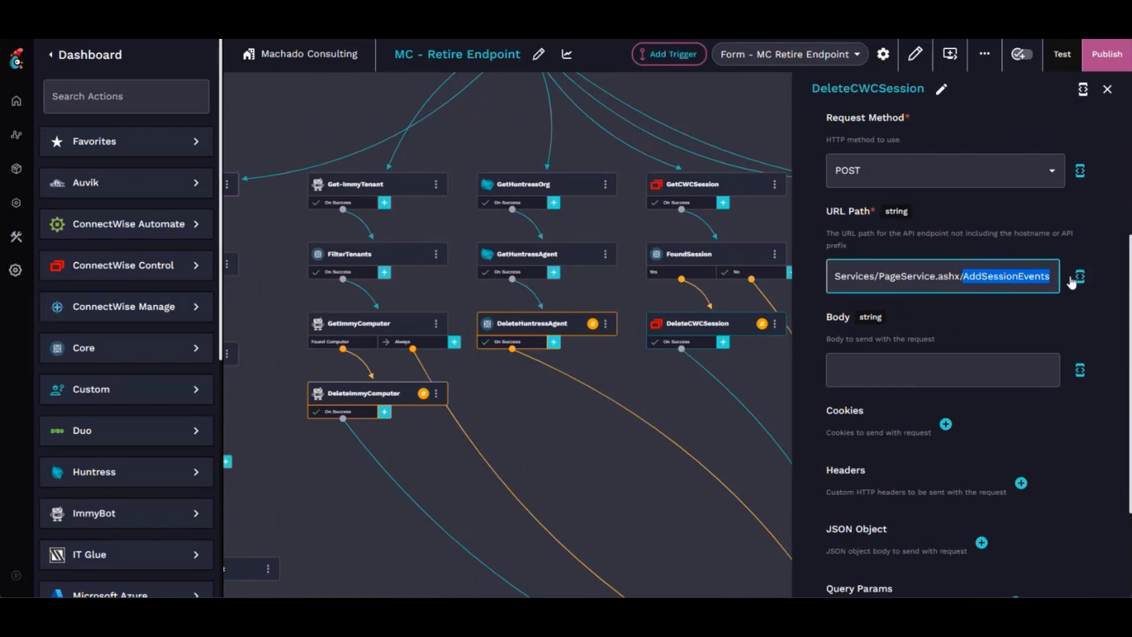
left_click(1029, 276)
scroll(955, 366, "down", 3)
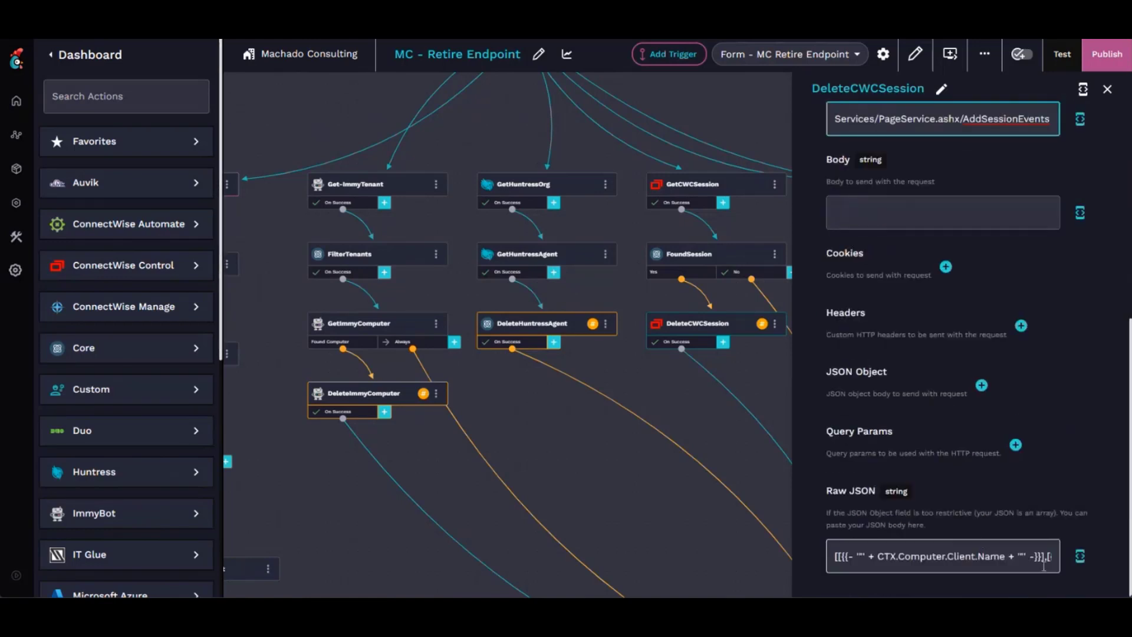
left_click(1079, 560)
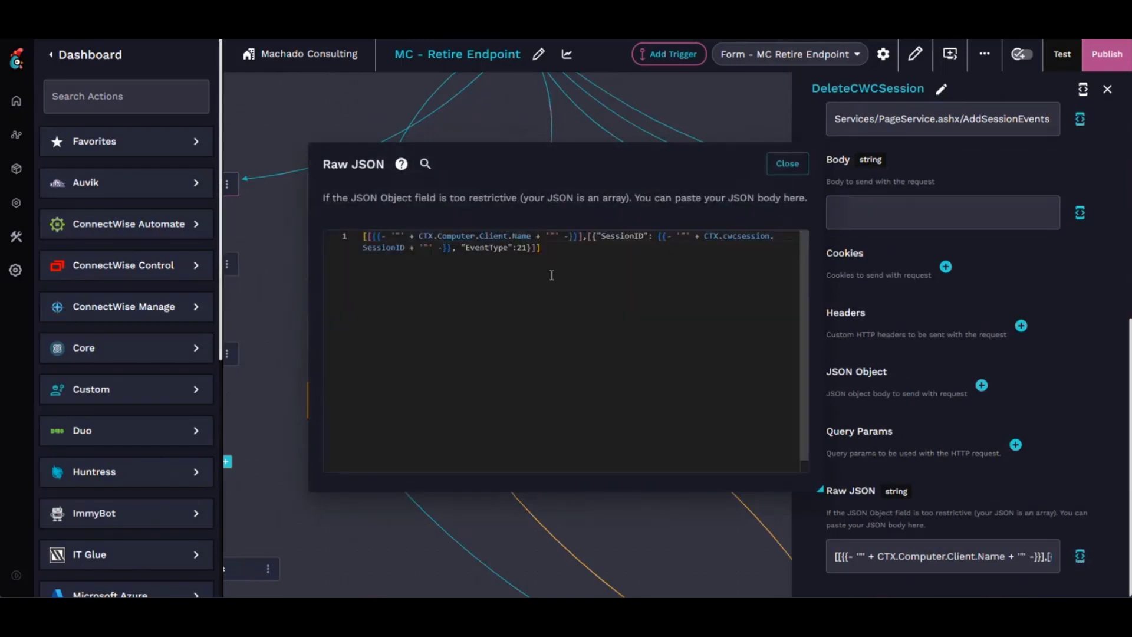
key("ctrl+a")
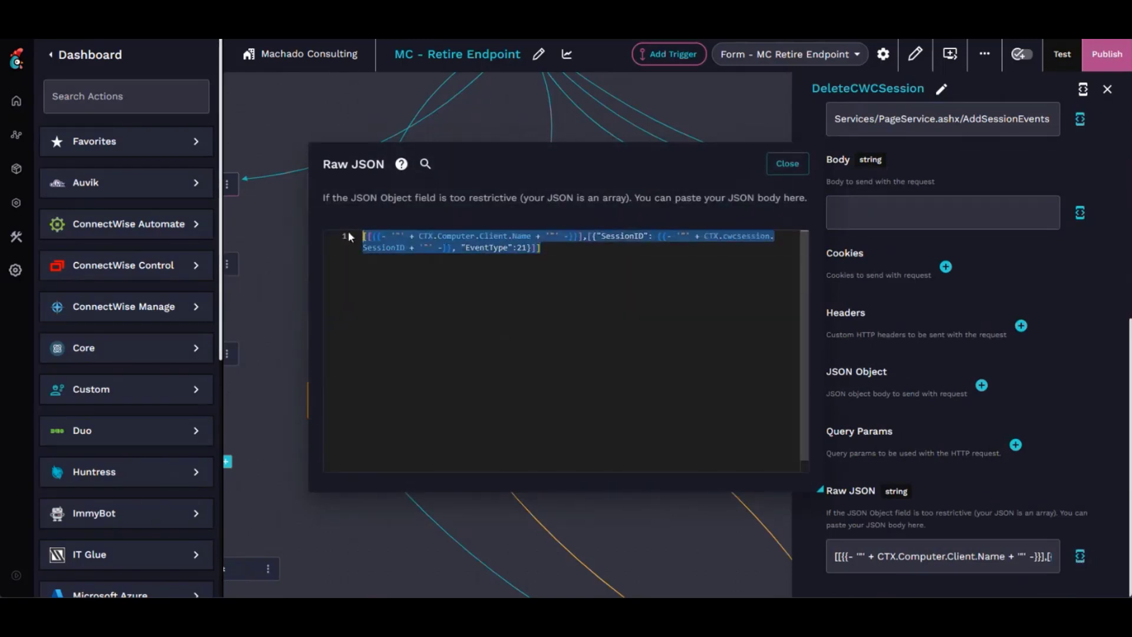
left_click(596, 343)
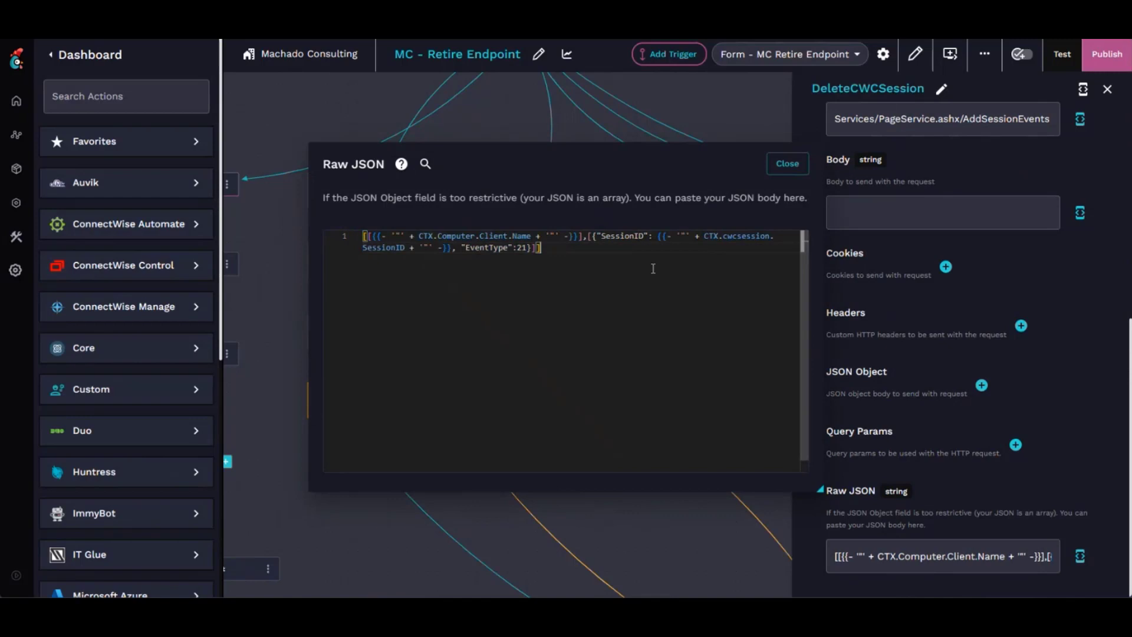
left_click(785, 170)
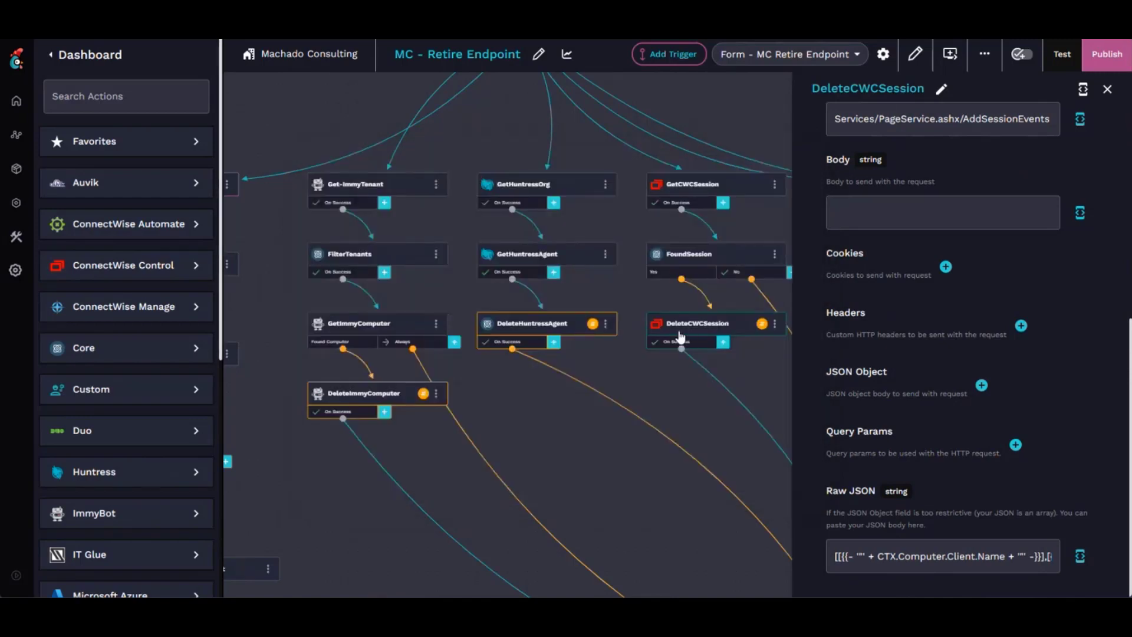
Step: Pan past the FoundSession step and center the AuthSophosAPI and Sophos branch nodes
left_click_drag(661, 393, 670, 360)
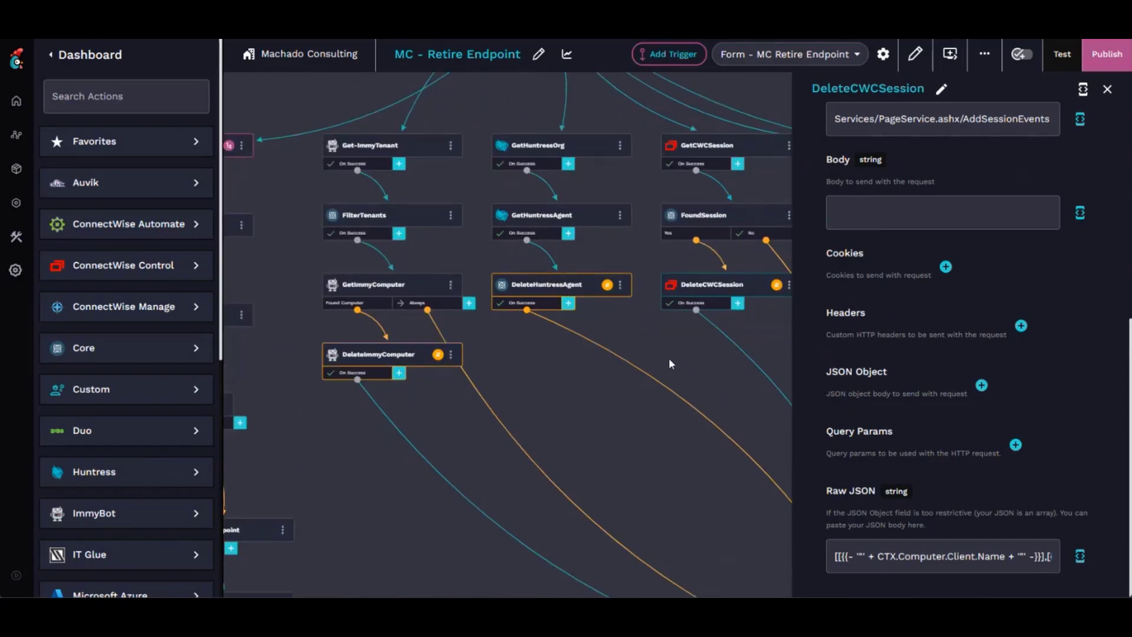
left_click_drag(528, 369, 573, 415)
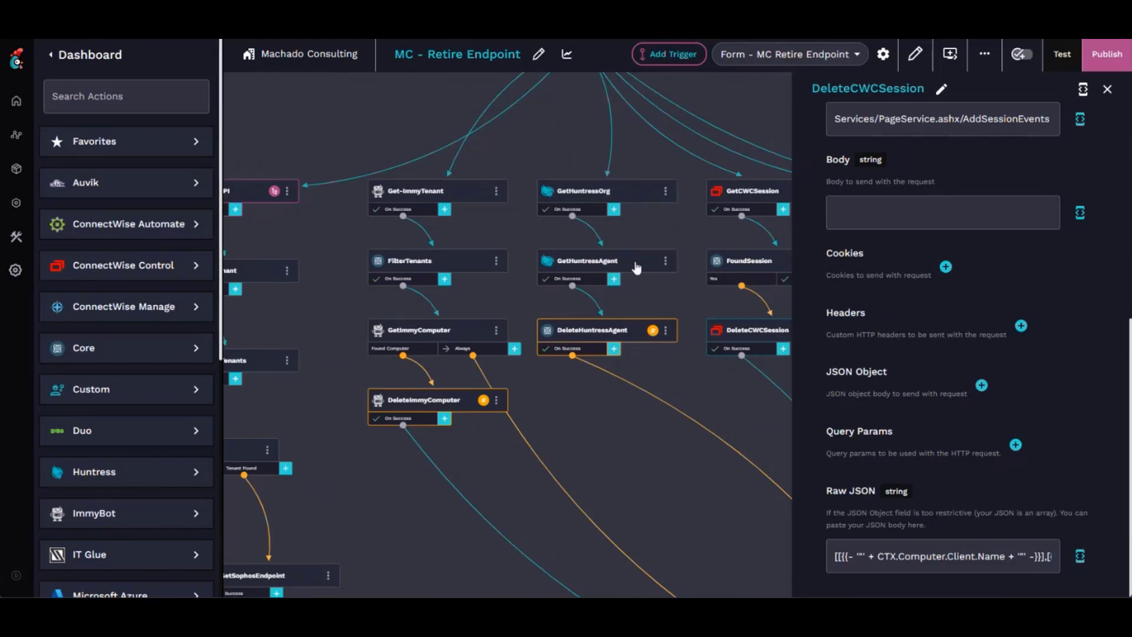
left_click_drag(645, 300, 582, 281)
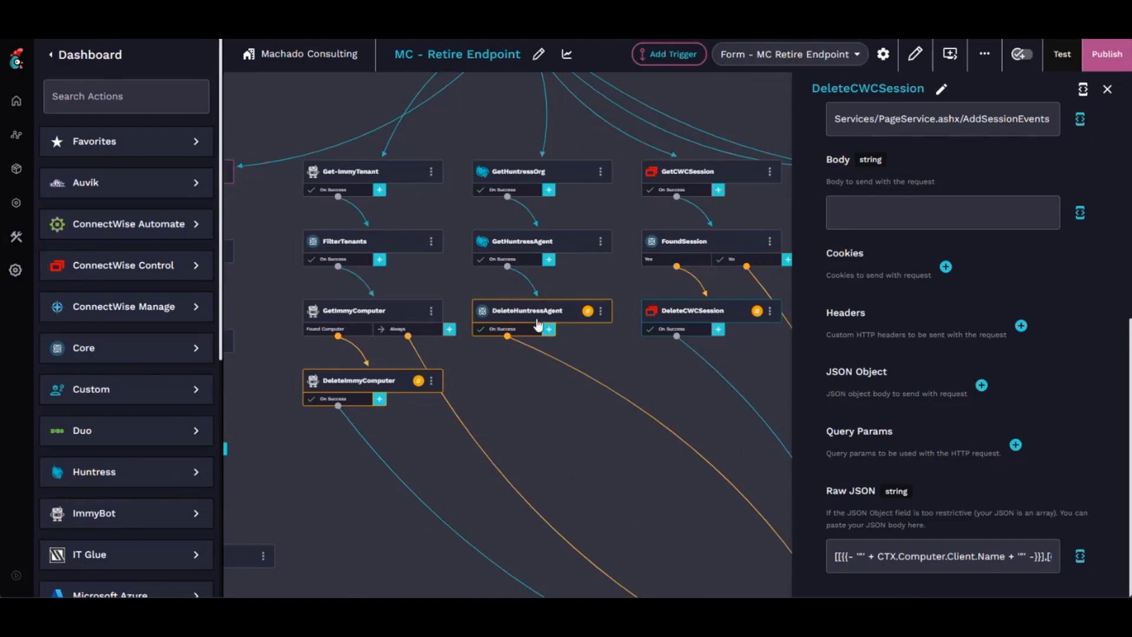
left_click_drag(477, 373, 649, 363)
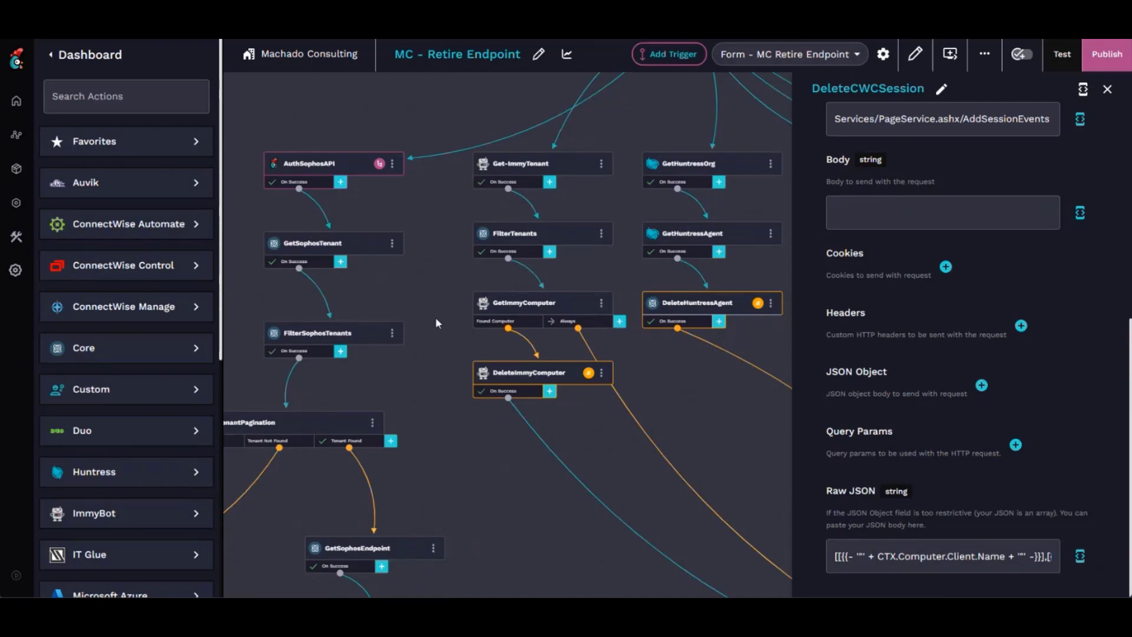
left_click_drag(403, 267, 578, 187)
scroll(578, 185, "down", 2)
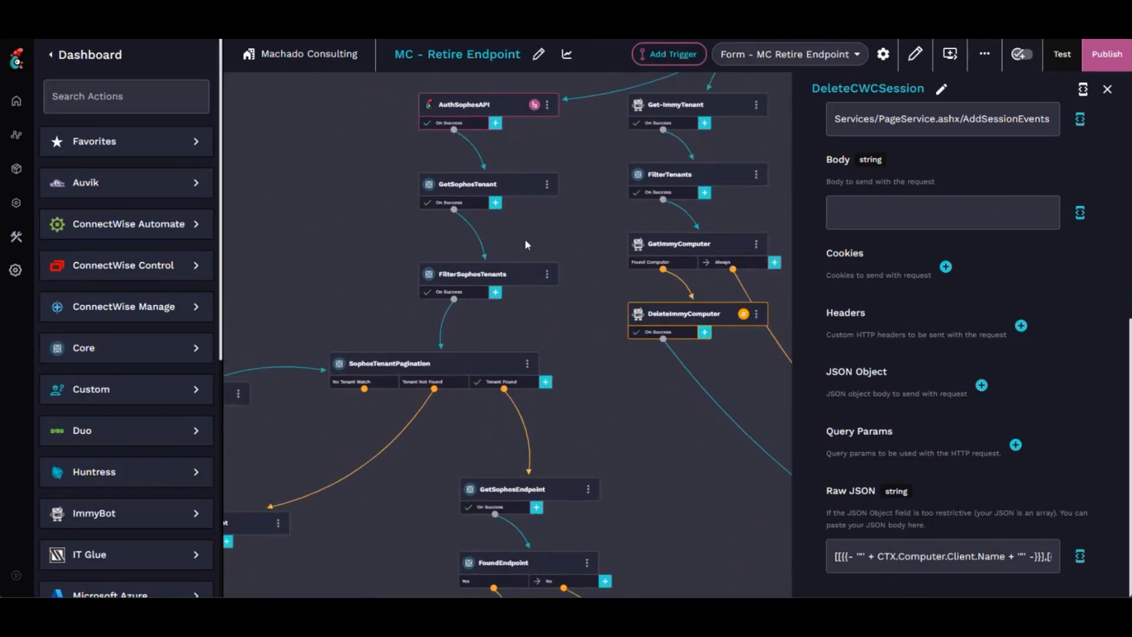
scroll(525, 239, "down", 3)
scroll(557, 354, "down", 2)
scroll(567, 303, "up", 2)
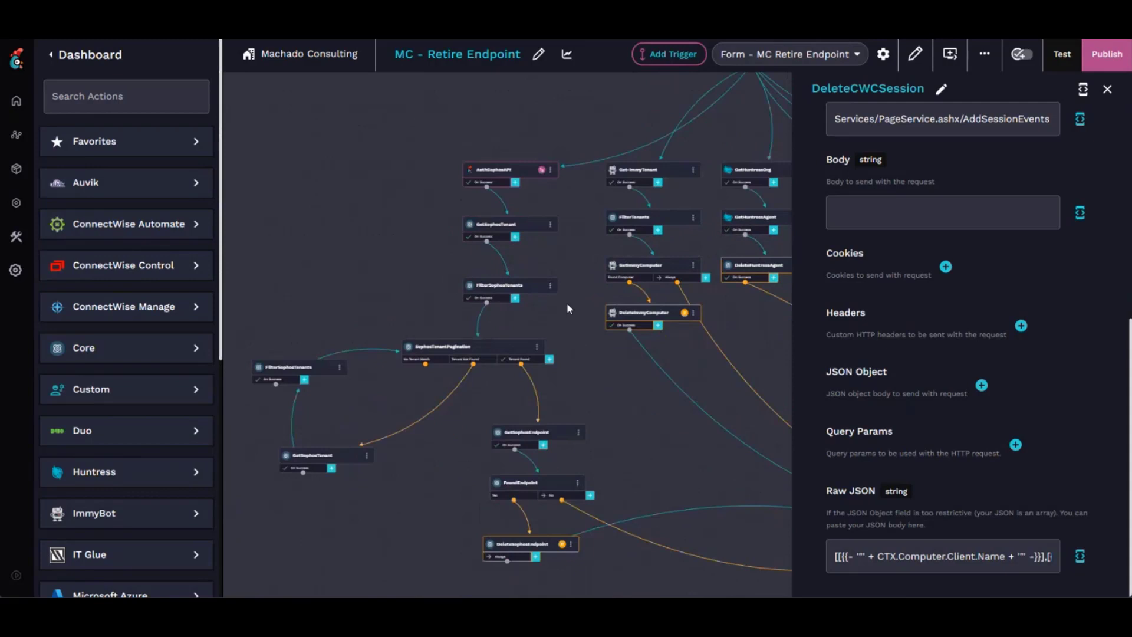
scroll(550, 280, "up", 2)
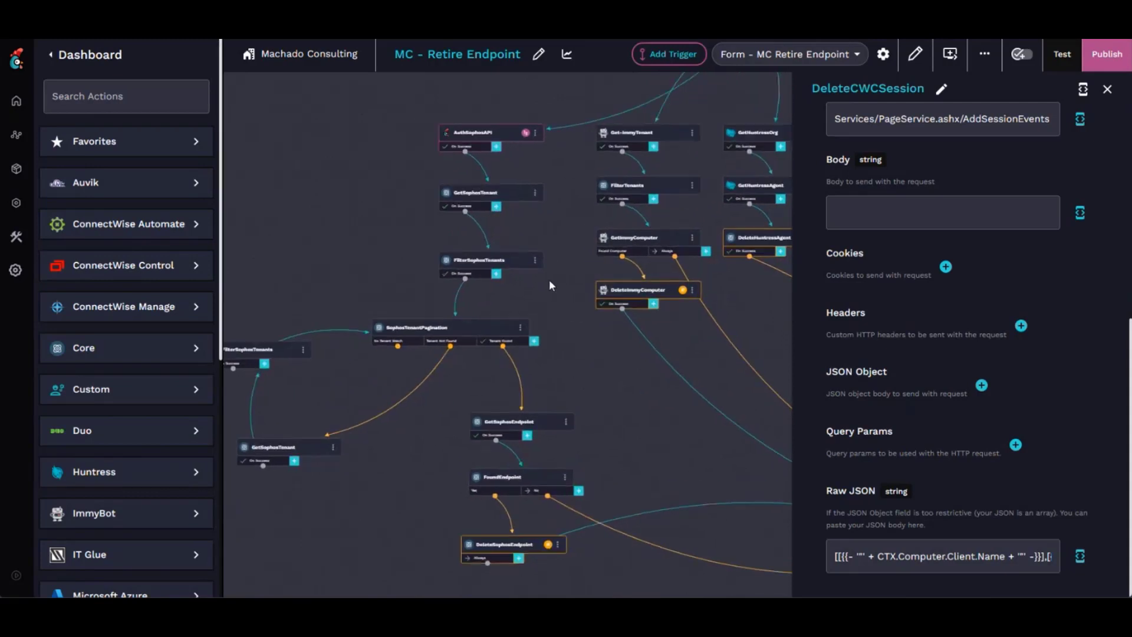
scroll(549, 285, "down", 1)
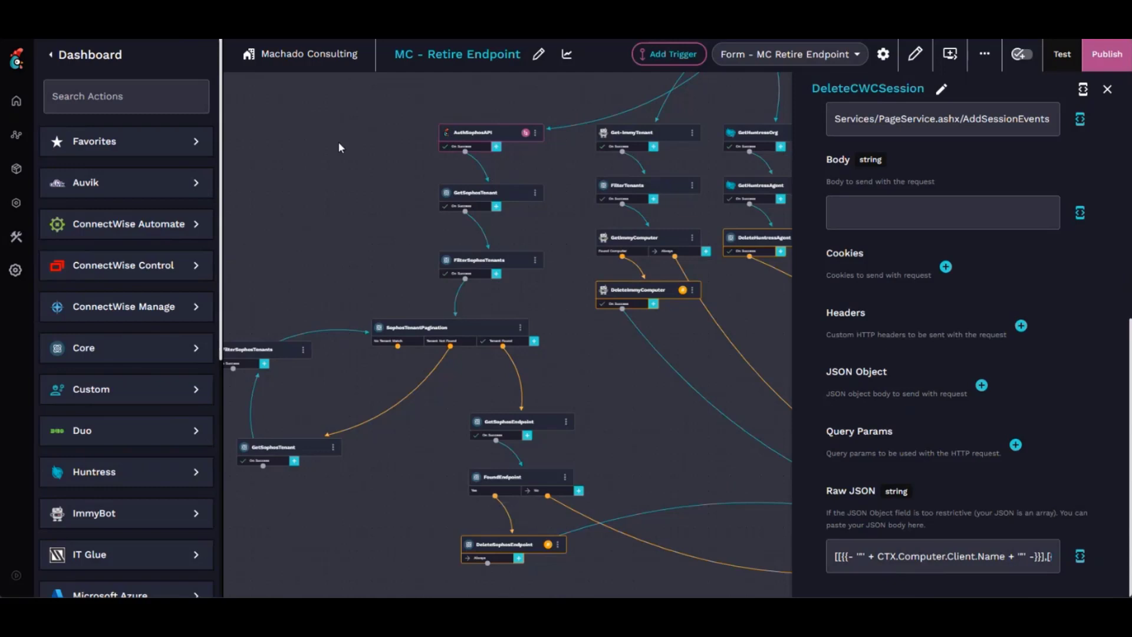
Step: Open the AuthSophosAPI step's details and bring the Sophos tenant steps toward center
left_click(467, 140)
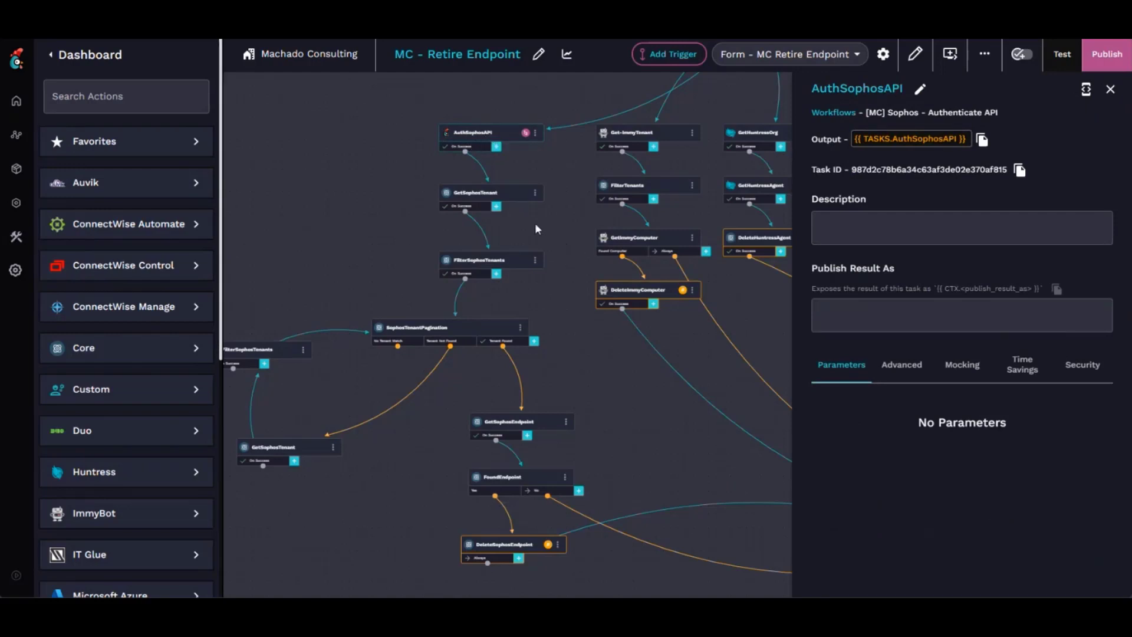
left_click_drag(540, 225, 545, 186)
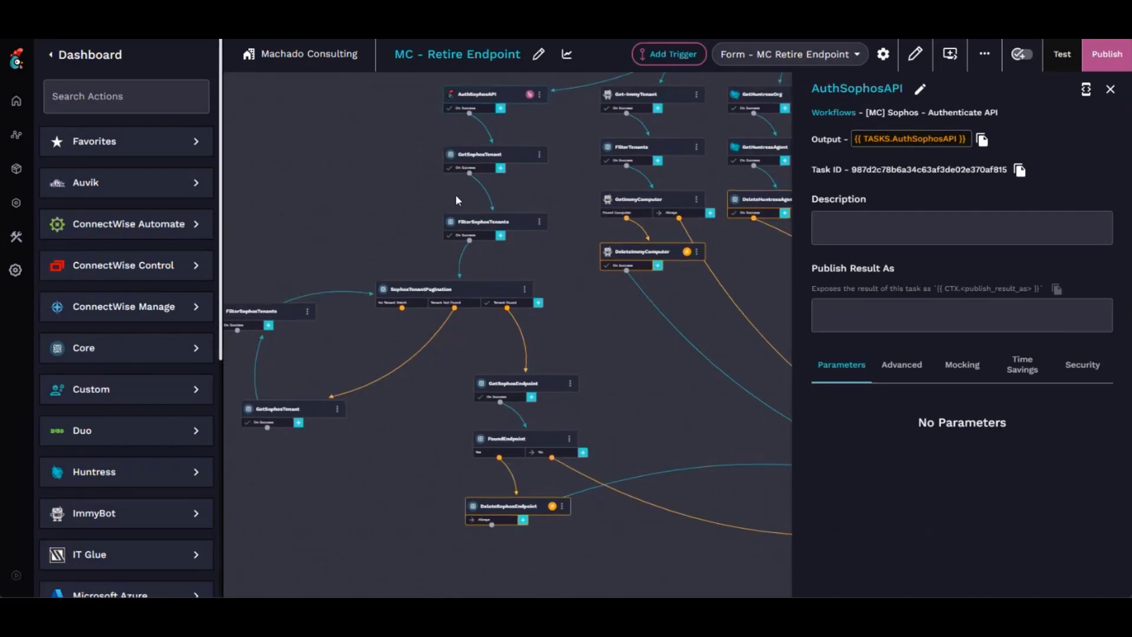
left_click_drag(466, 197, 494, 159)
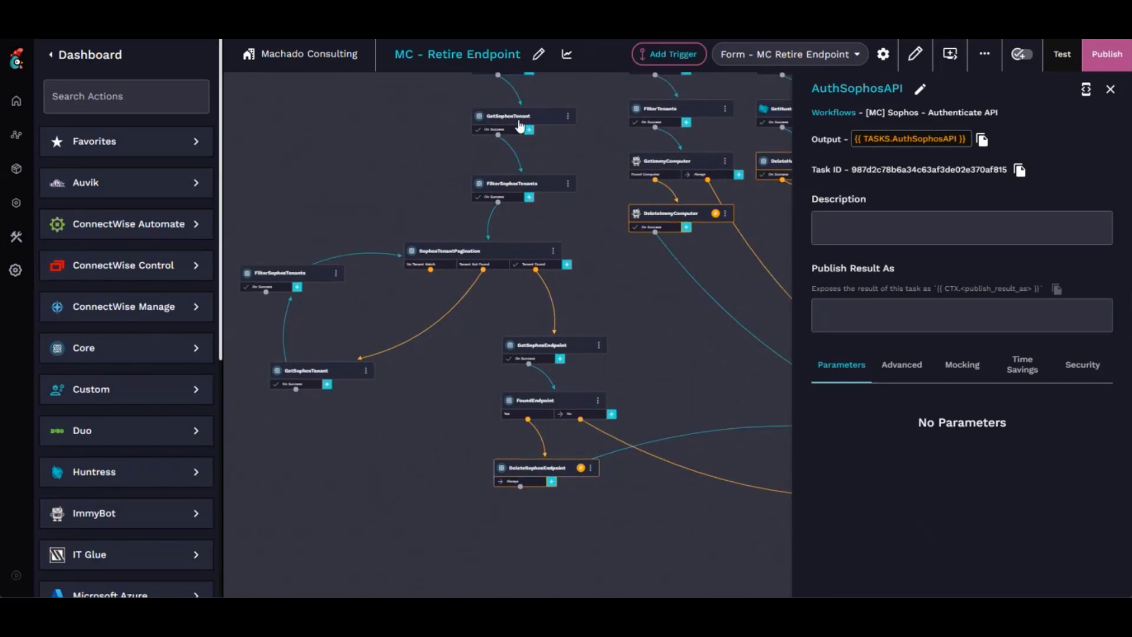
Step: Open GetSophosTenant's GET request settings, then pan down to GenerateReport and AddTicketNote
left_click(519, 126)
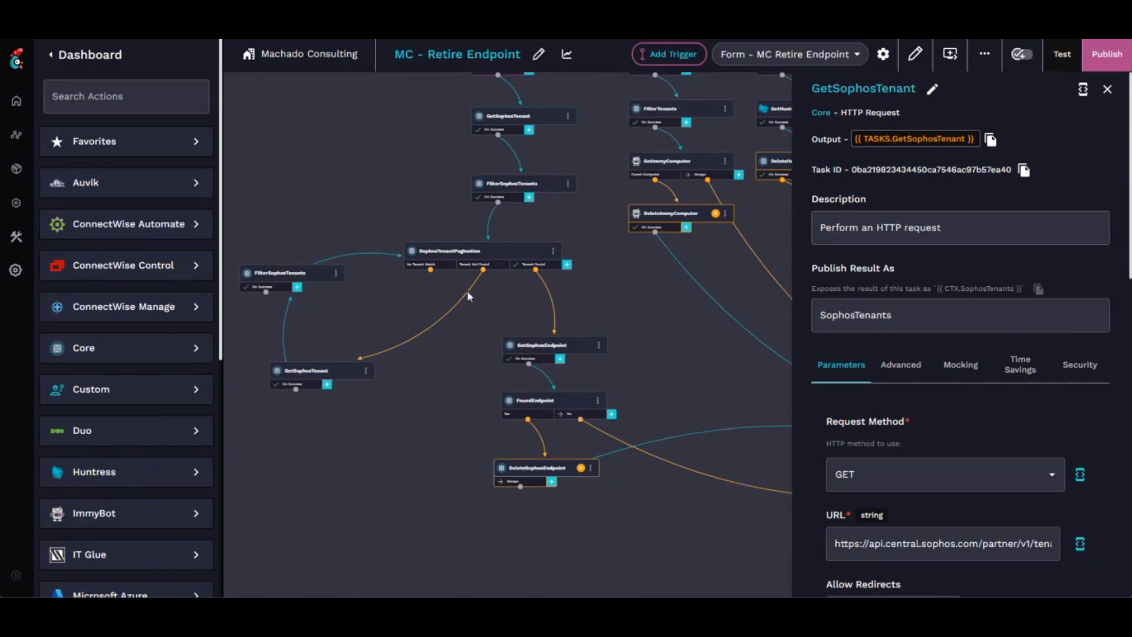
left_click_drag(601, 296, 550, 190)
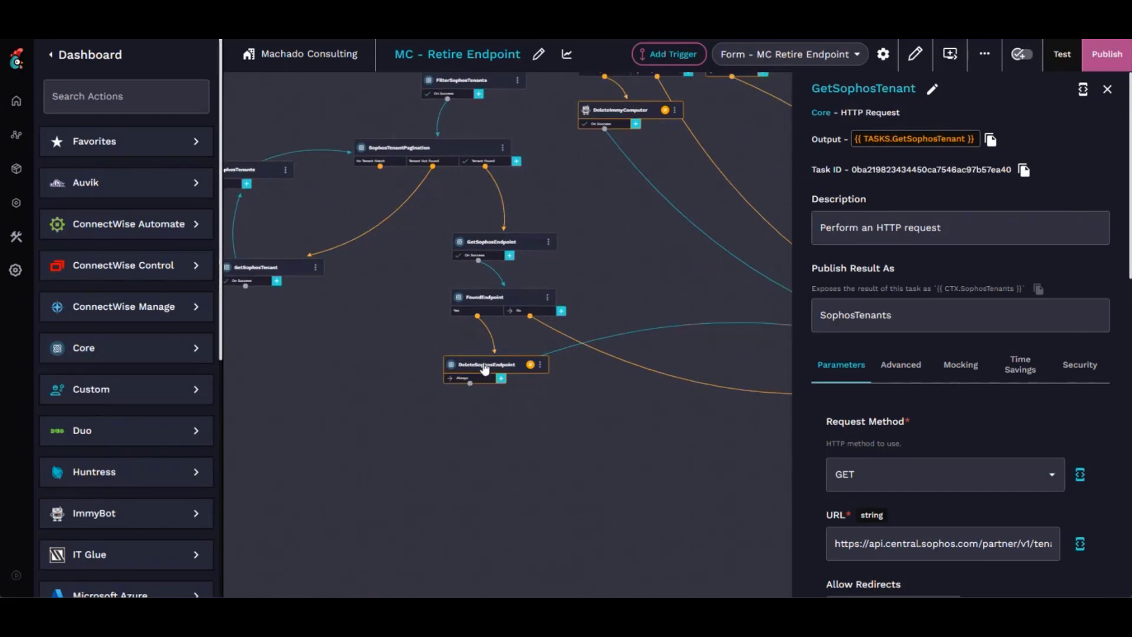
left_click_drag(587, 396, 536, 362)
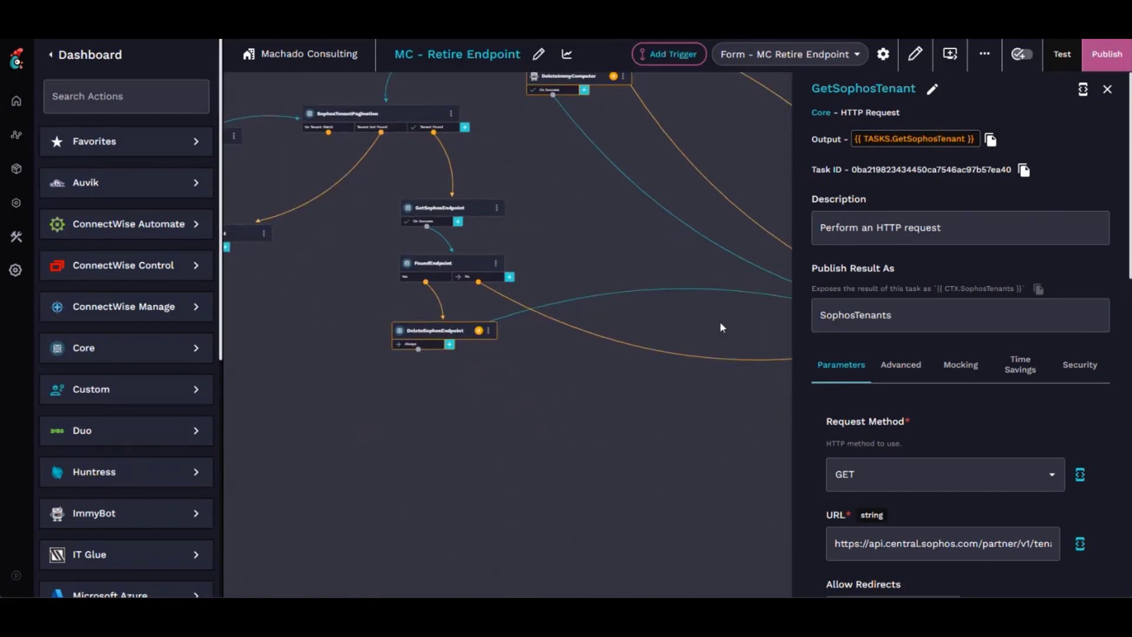
left_click_drag(721, 328, 512, 307)
left_click_drag(649, 337, 354, 367)
Step: Open the link into GenerateReport and expand its report alias, reading the Automate message
left_click(438, 298)
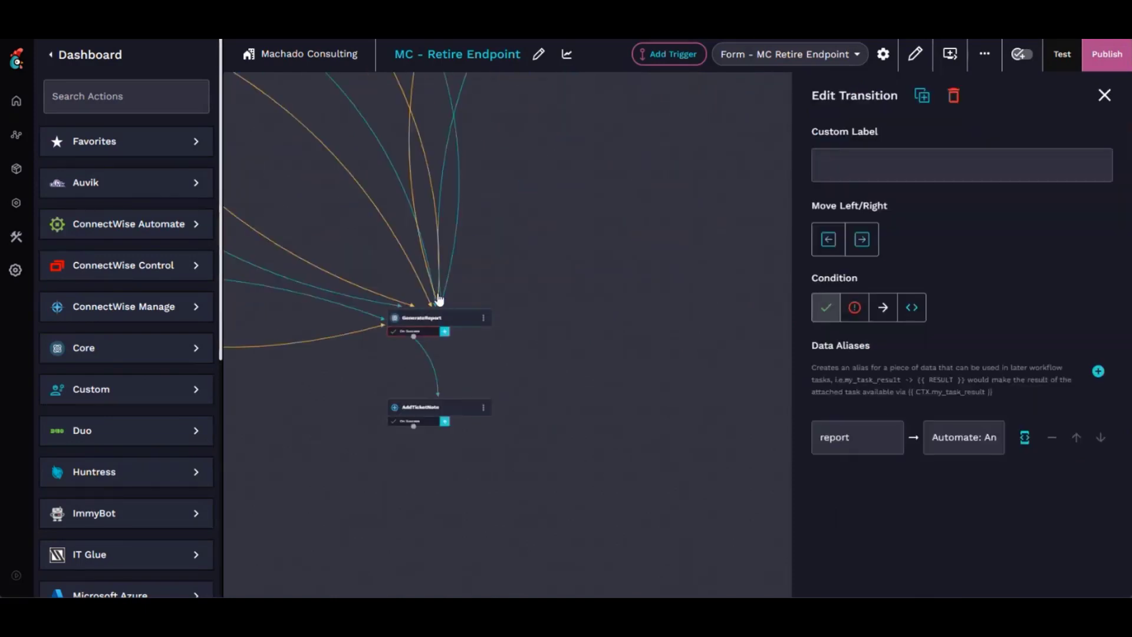
left_click(1023, 436)
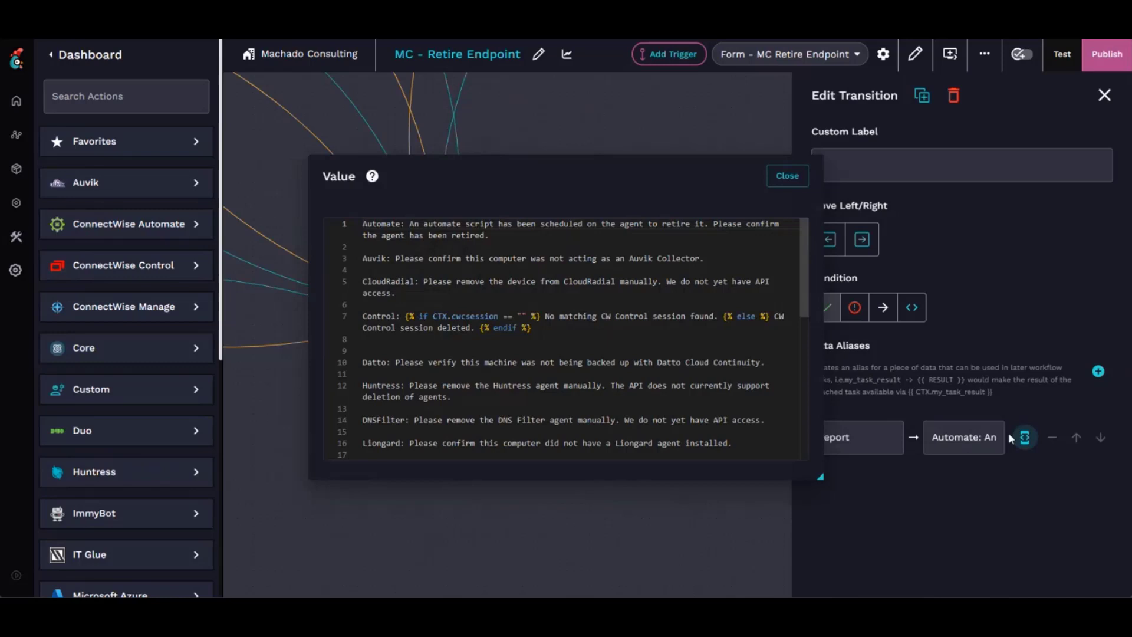
triple_click(497, 229)
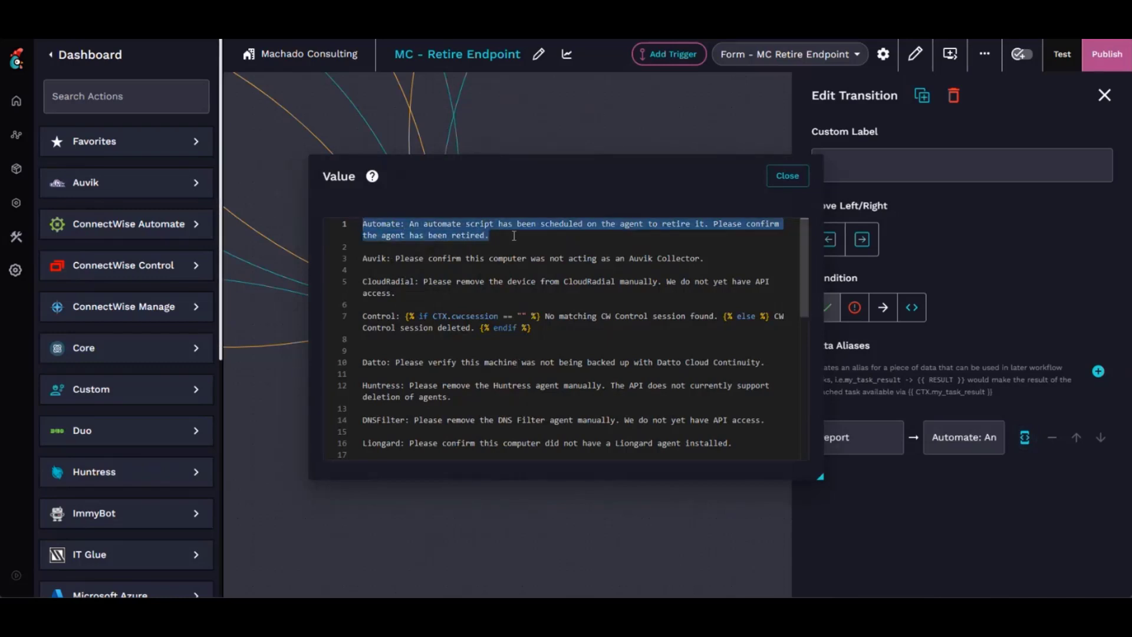
left_click(452, 219)
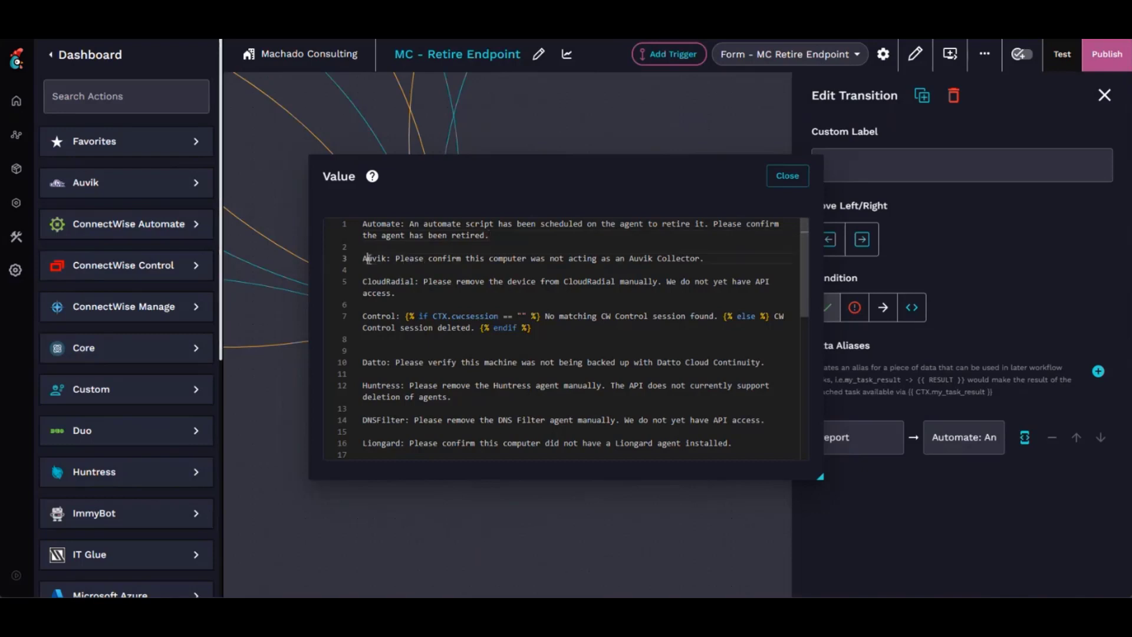
left_click_drag(368, 258, 440, 261)
left_click(569, 267)
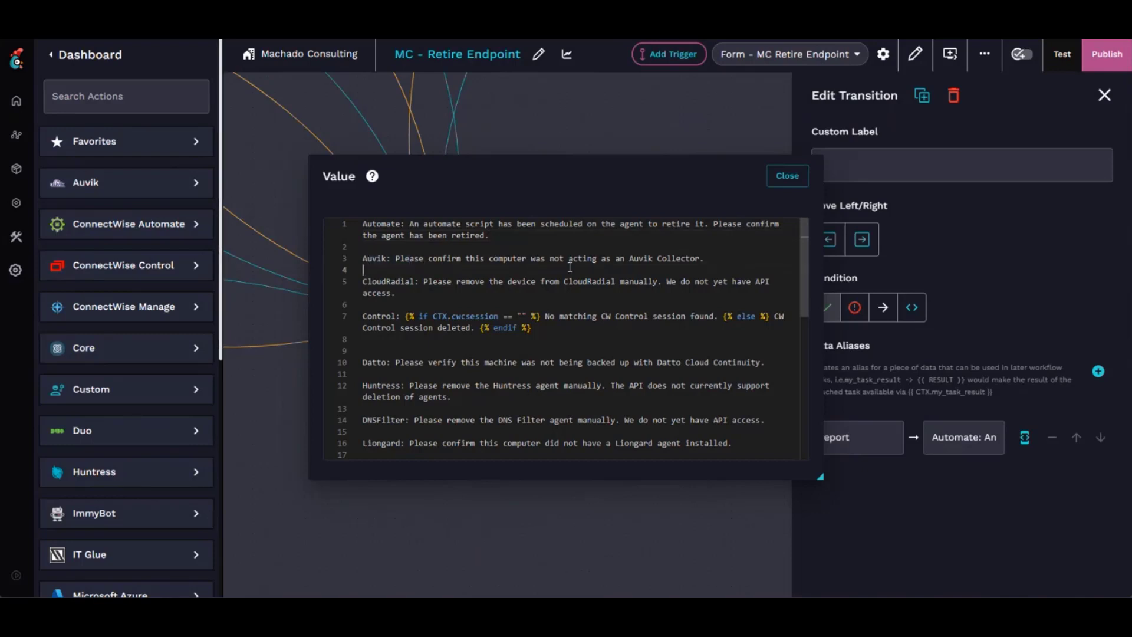
Step: Read the Auvik, CloudRadial and remaining messages down to Sophos, then close the editor
double_click(376, 258)
double_click(507, 259)
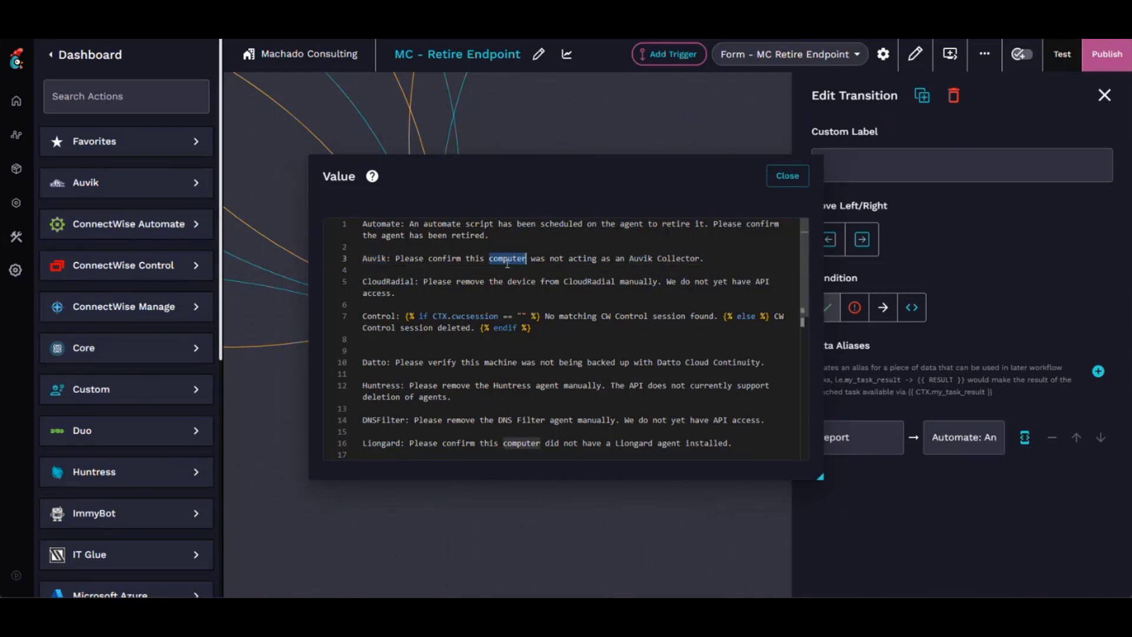
double_click(378, 281)
scroll(478, 296, "down", 2)
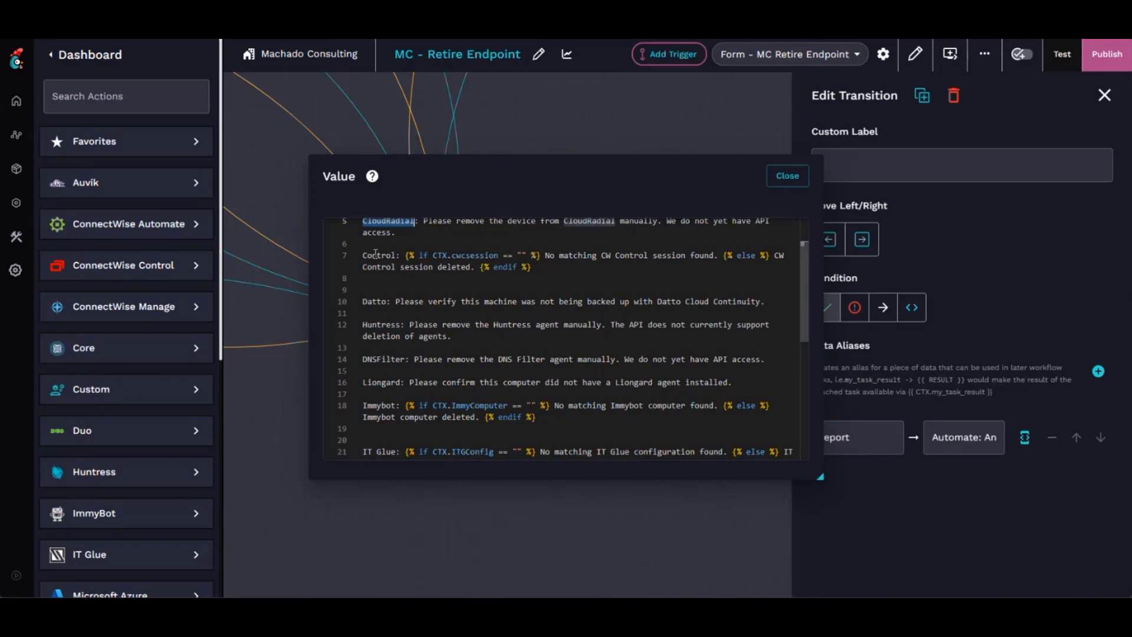
scroll(389, 282, "down", 1)
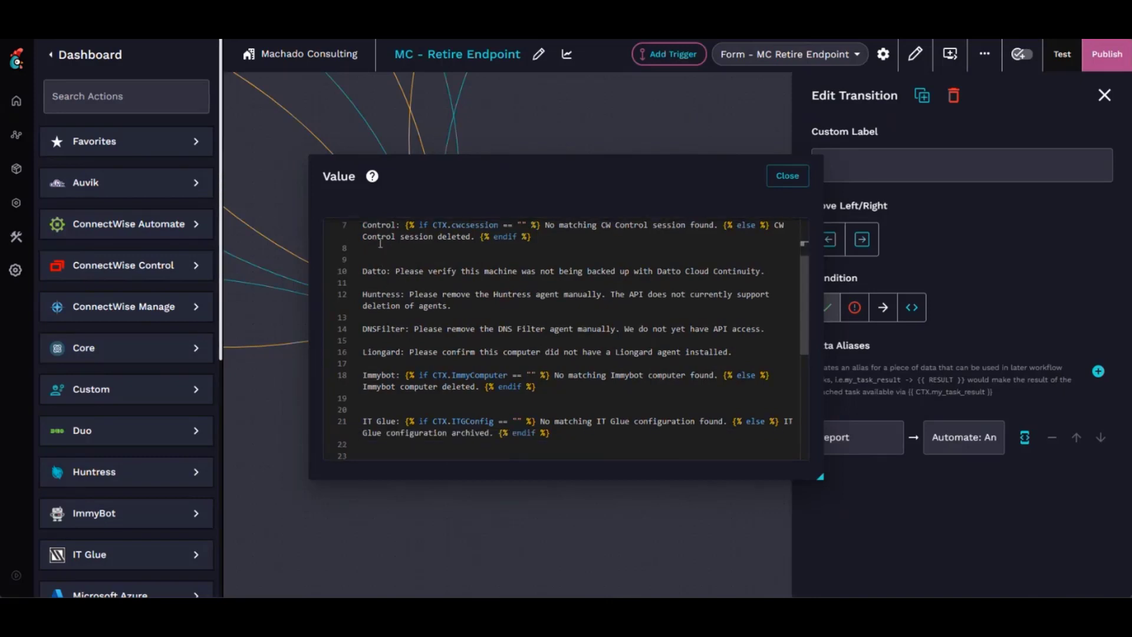
scroll(384, 407, "down", 5)
scroll(384, 407, "up", 8)
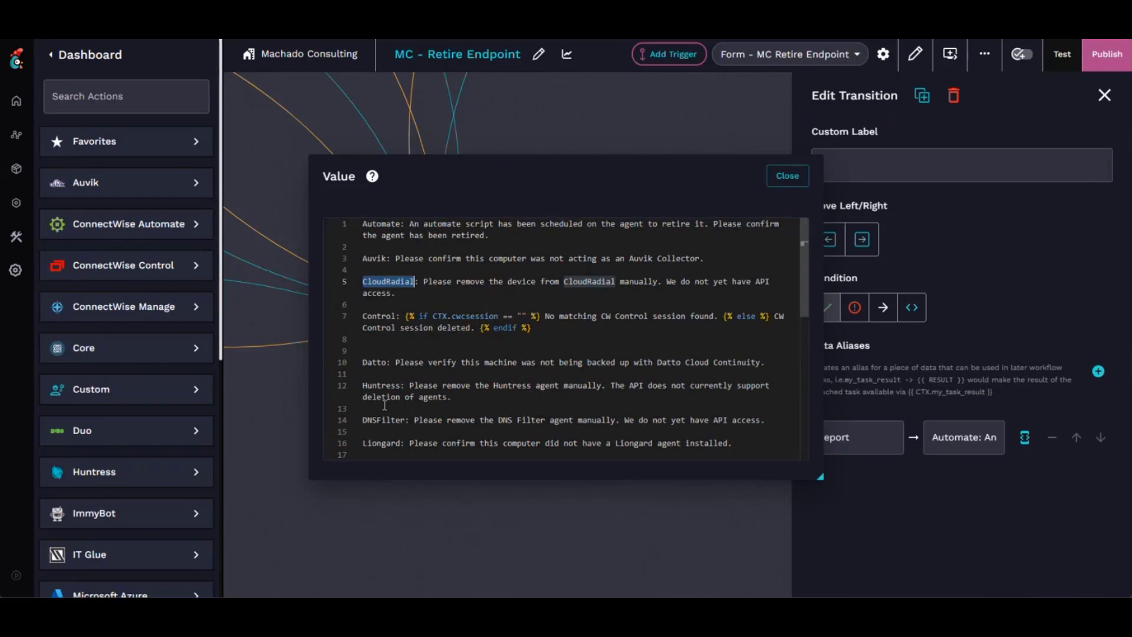
scroll(634, 256, "down", 4)
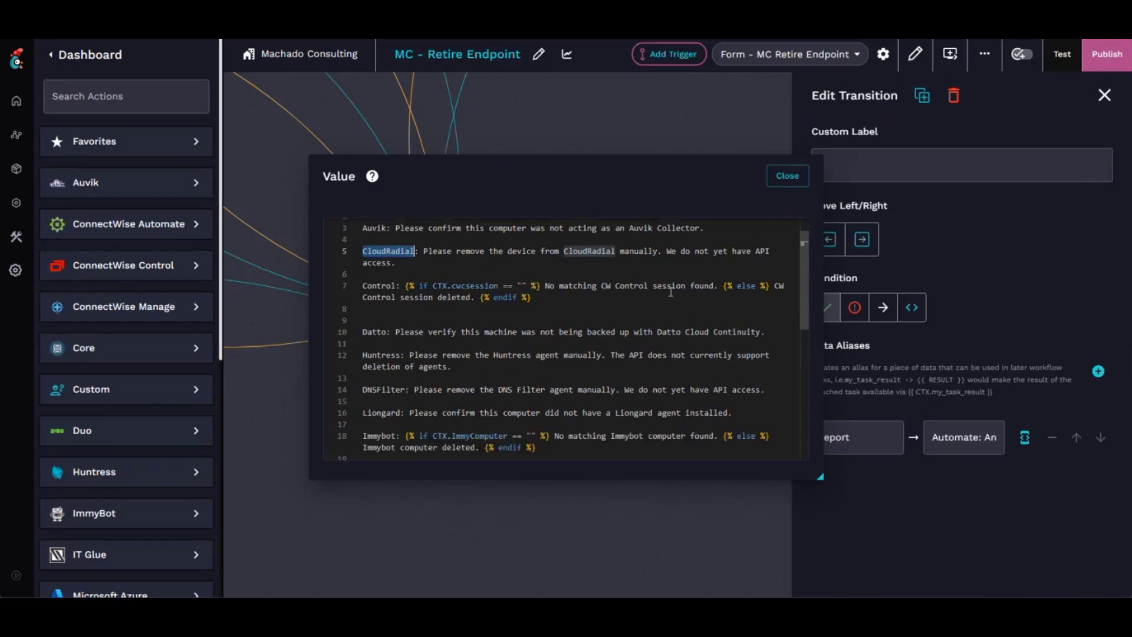
left_click(788, 176)
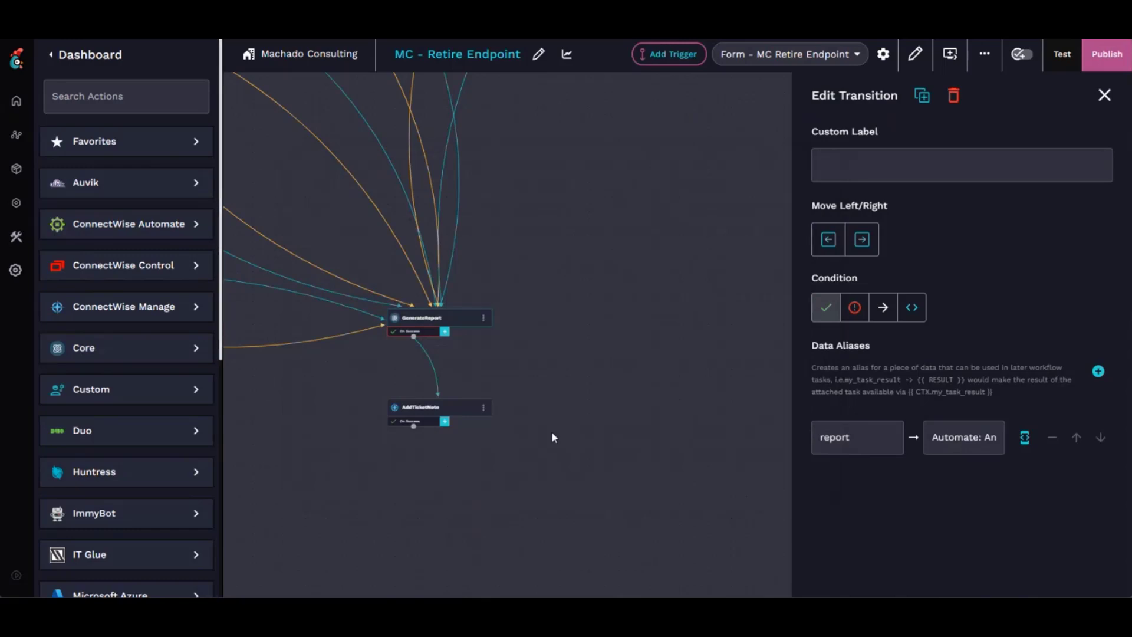
Step: Open AddTicketNote's 'Add Note to Service Ticket' settings and pan up toward the deletion steps
left_click(425, 407)
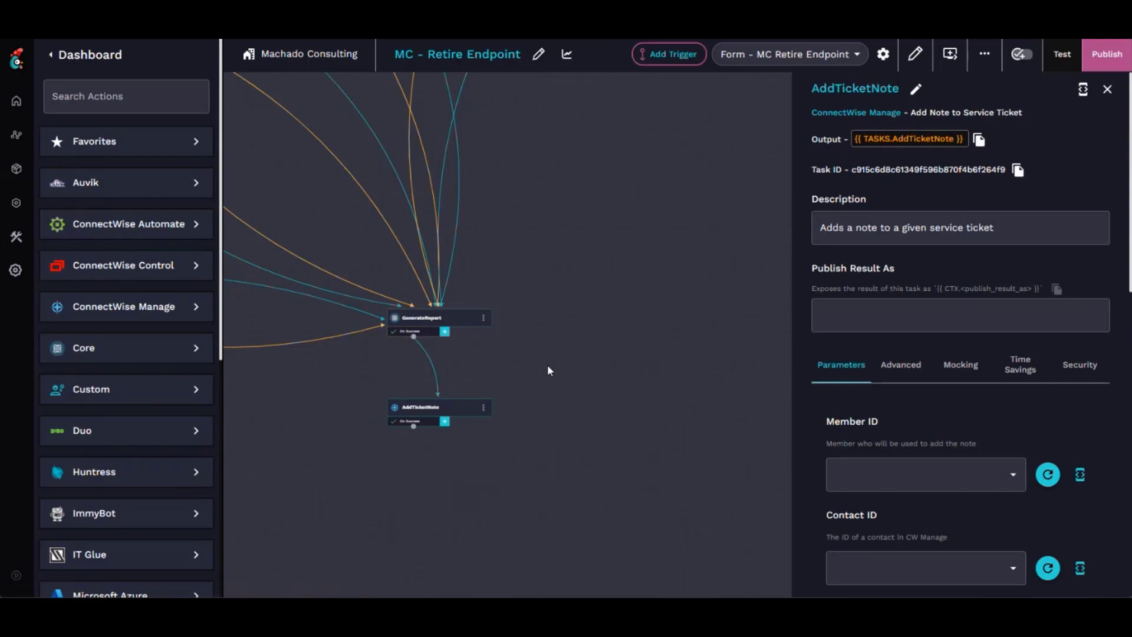
left_click_drag(493, 380, 614, 486)
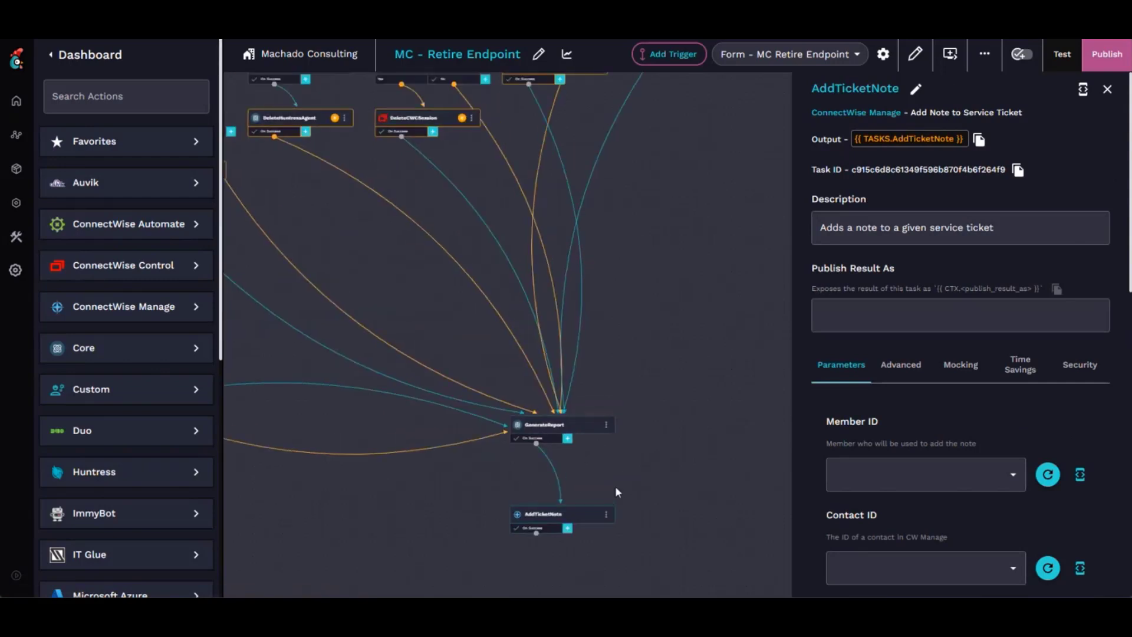
scroll(676, 425, "up", 3)
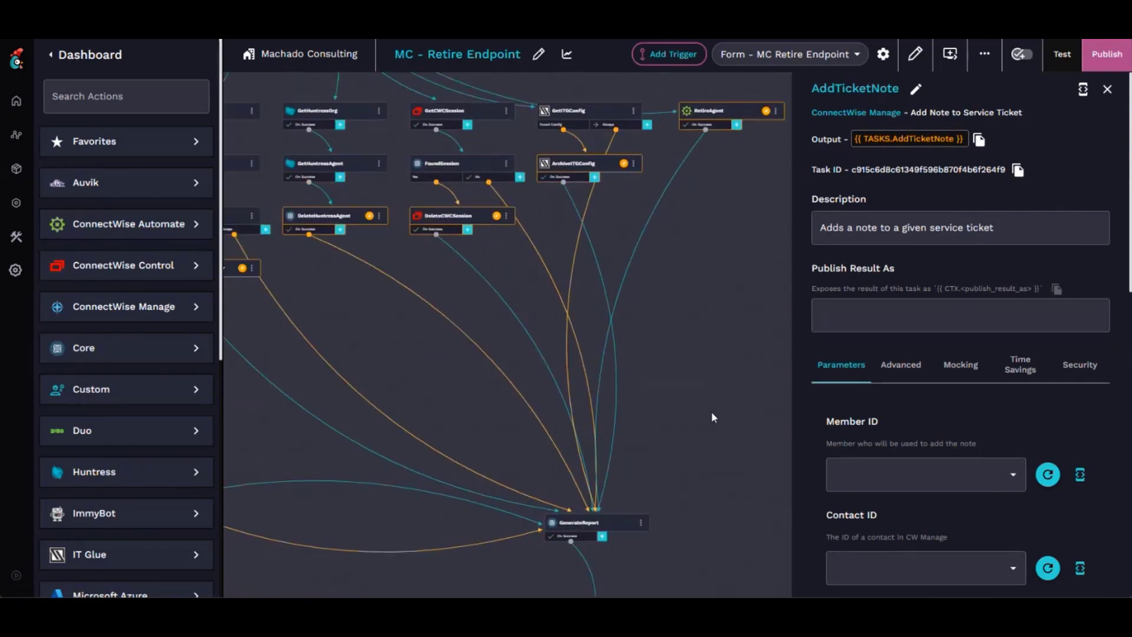